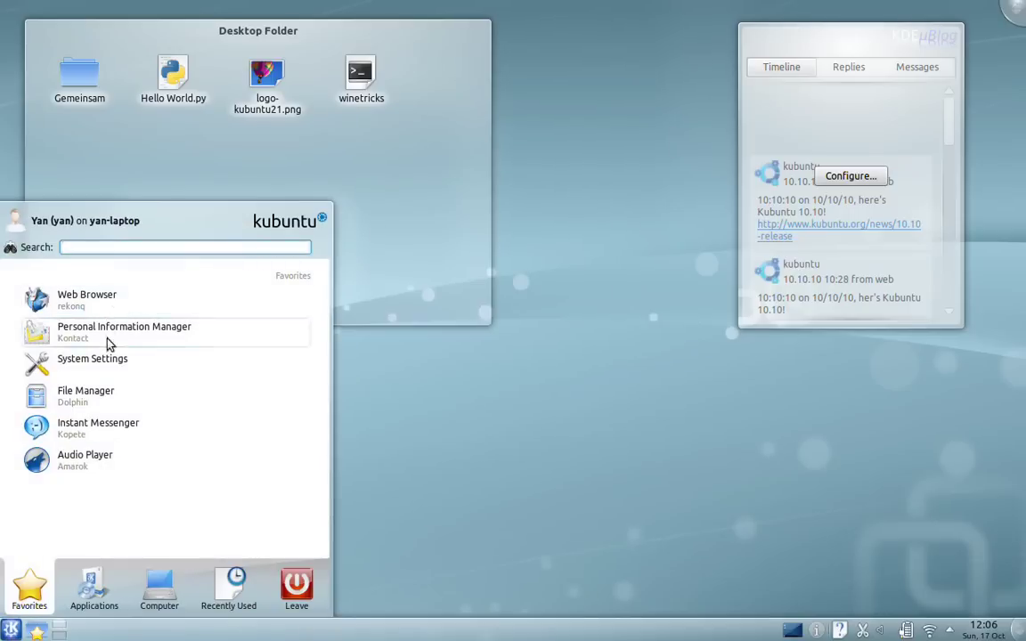
Step: Browse the application categories in the launcher, including the programs listed under Internet
click(99, 577)
click(89, 280)
click(8, 383)
click(108, 407)
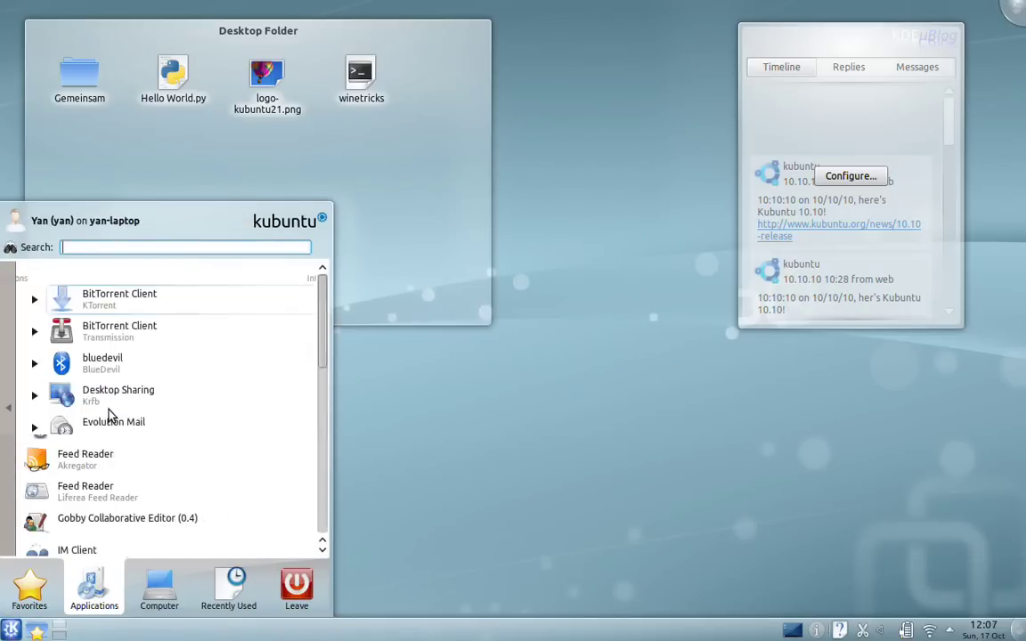
click(4, 383)
scroll(37, 402, down, 1)
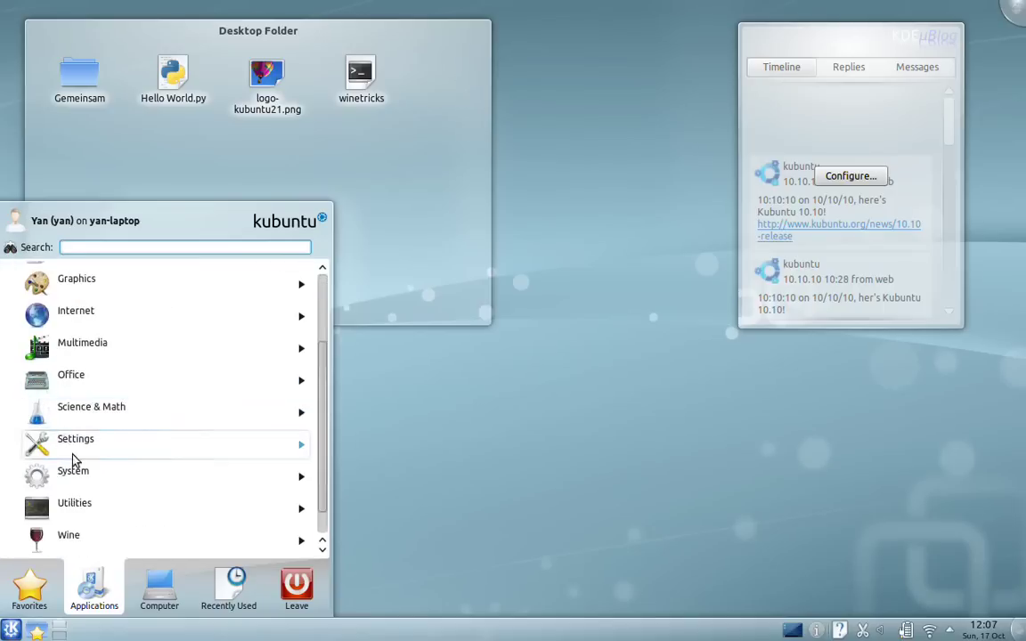
scroll(76, 471, down, 1)
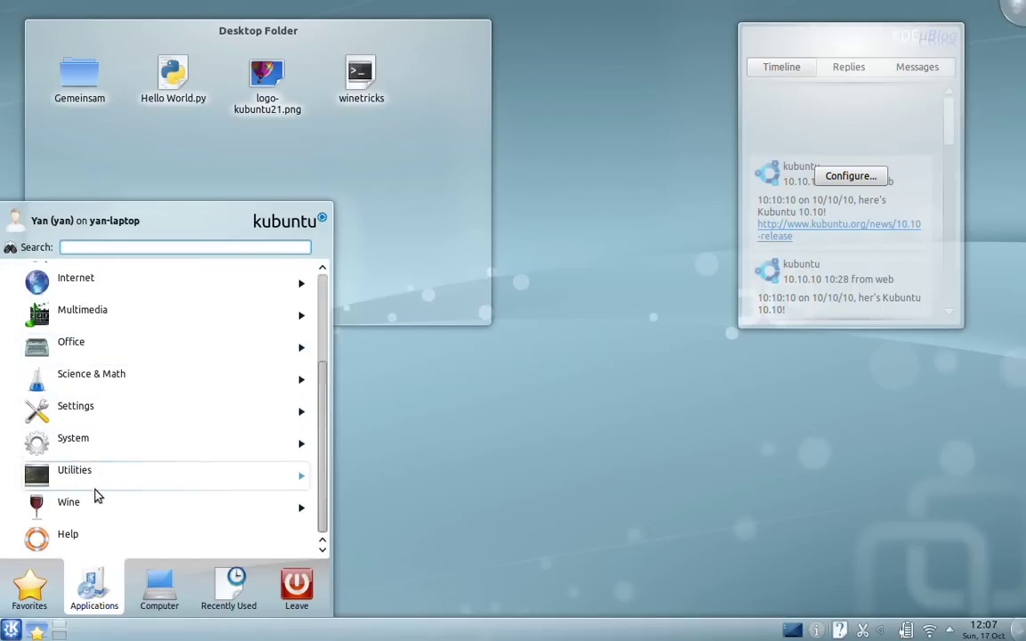
click(98, 497)
click(9, 412)
scroll(67, 437, up, 2)
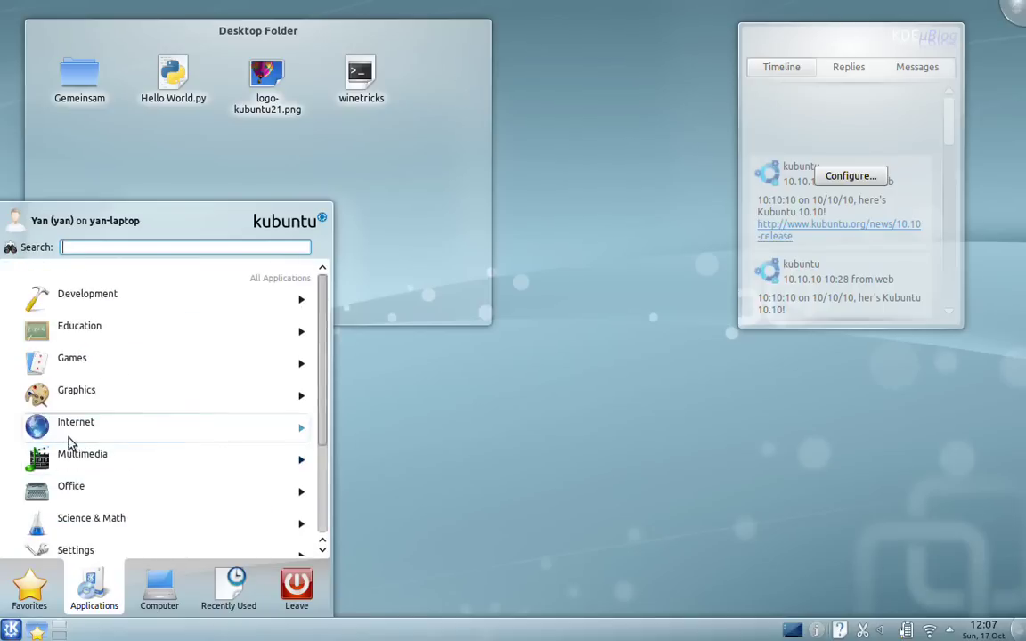
Step: Launch Alex the Allegator 4 from the Games category and move its window towards the middle of the desktop
click(80, 361)
scroll(113, 348, down, 2)
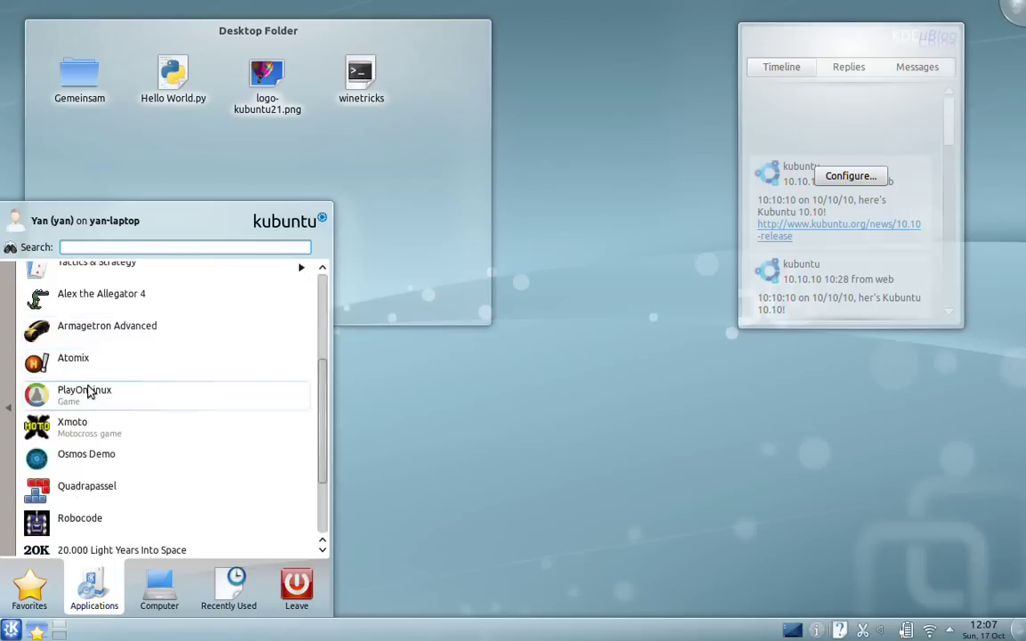
click(97, 304)
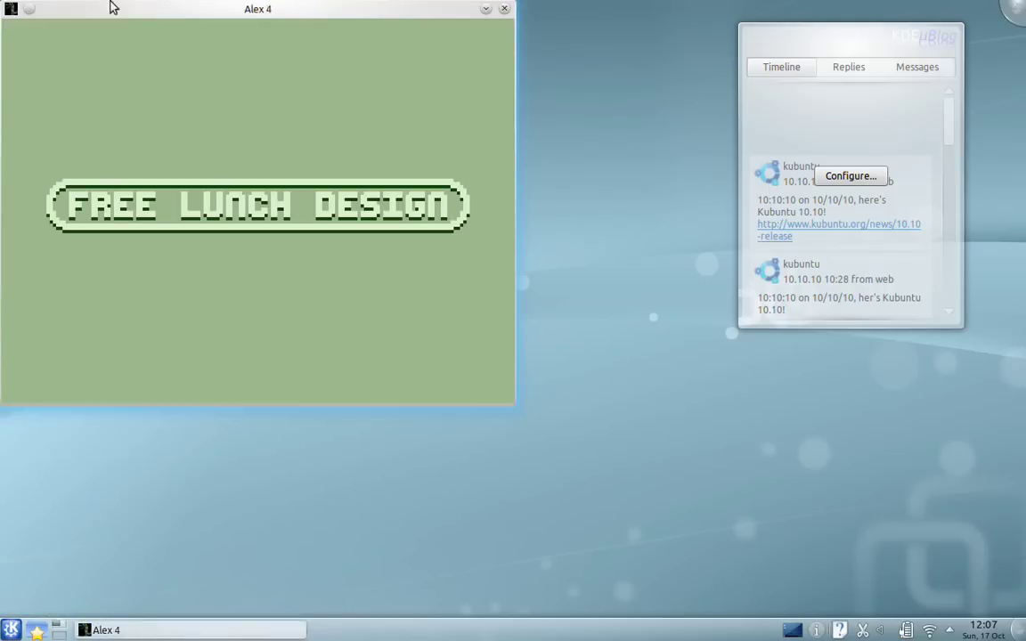
drag(105, 3, 374, 71)
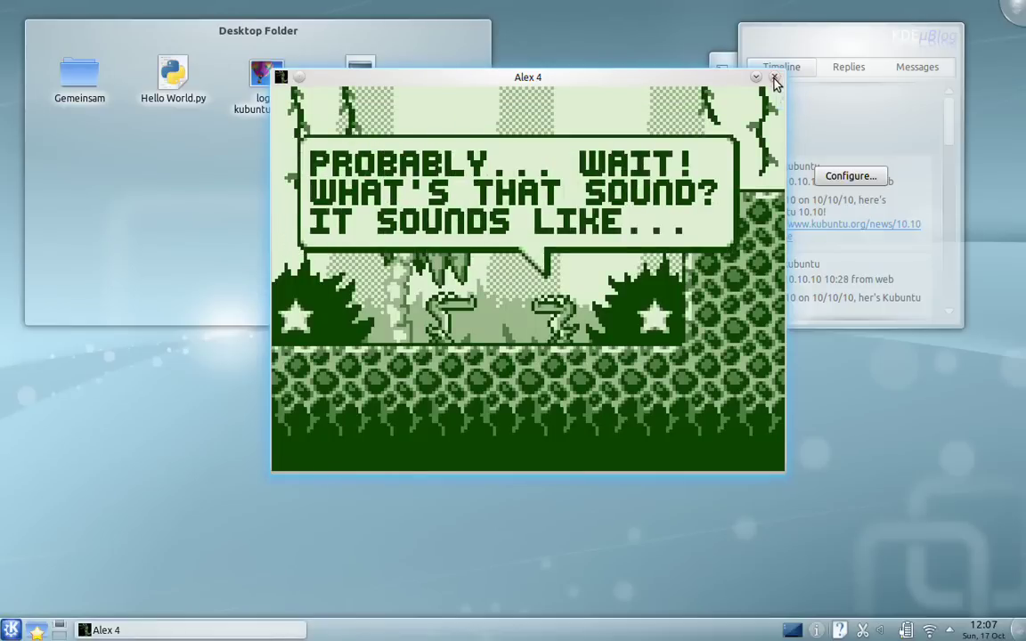
Step: Skip the Alex 4 intro and quit the game
key(Escape)
key(Up)
key(Return)
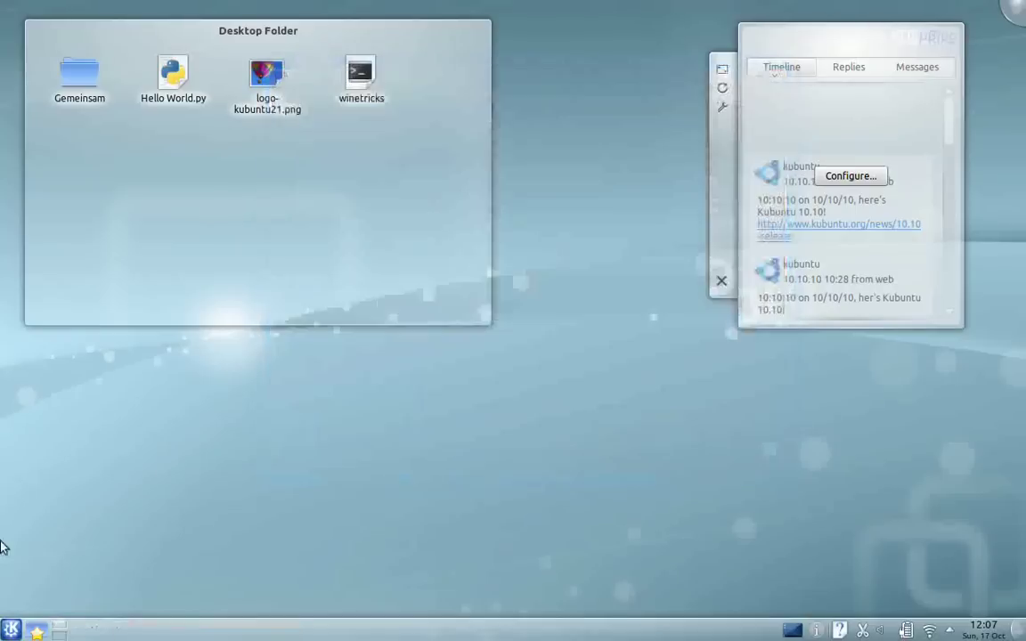
Step: Launch SuperTuxKart from the Games category of the application launcher
click(11, 630)
click(94, 588)
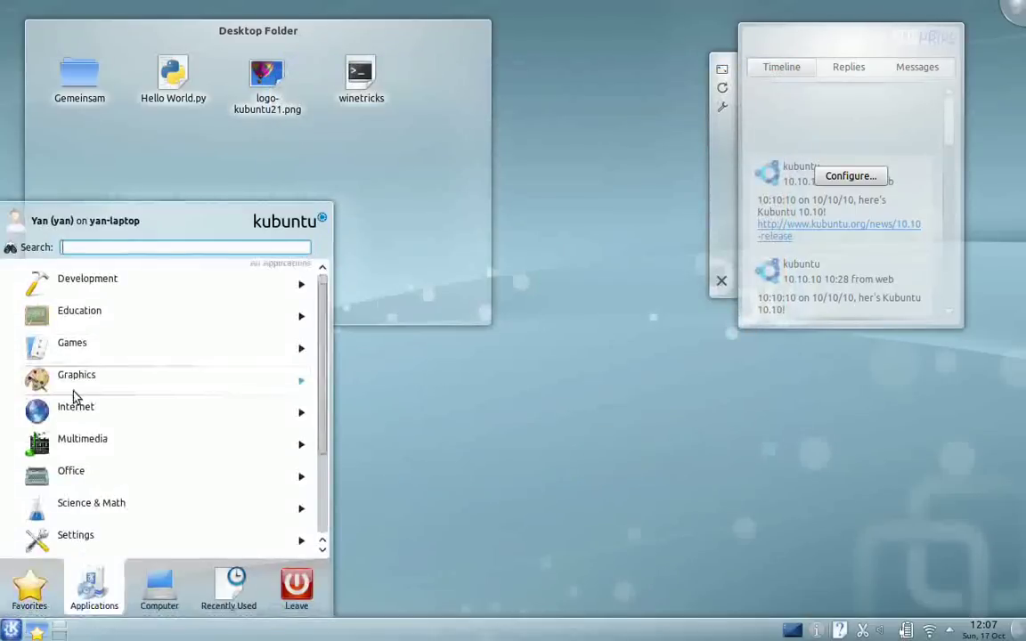
click(120, 343)
scroll(143, 365, down, 5)
click(133, 458)
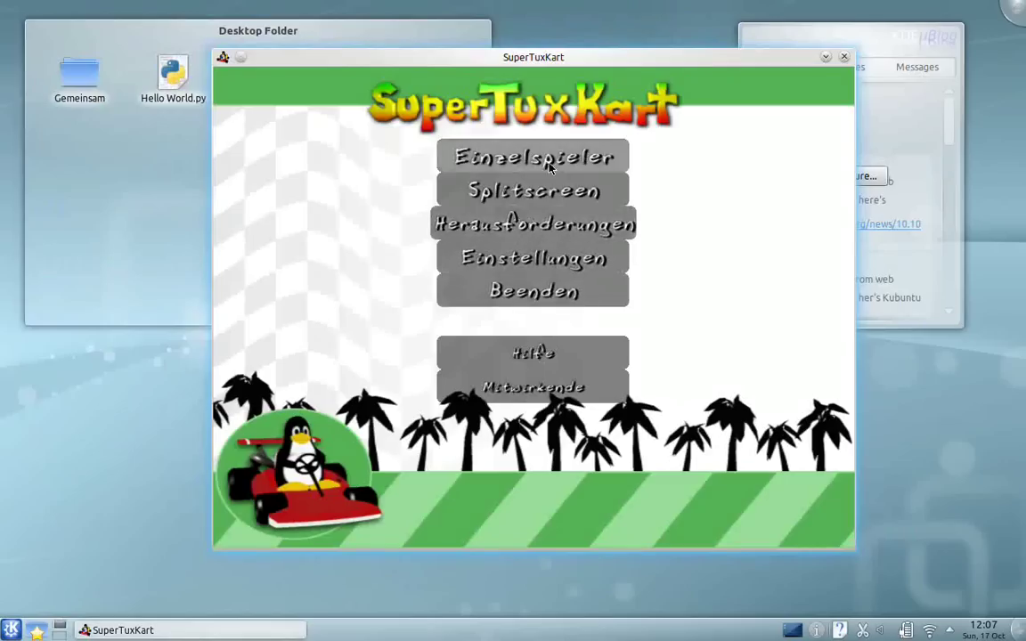
Step: Start a single-player (Einzelspieler) race with Tux as the driver
click(545, 161)
click(450, 213)
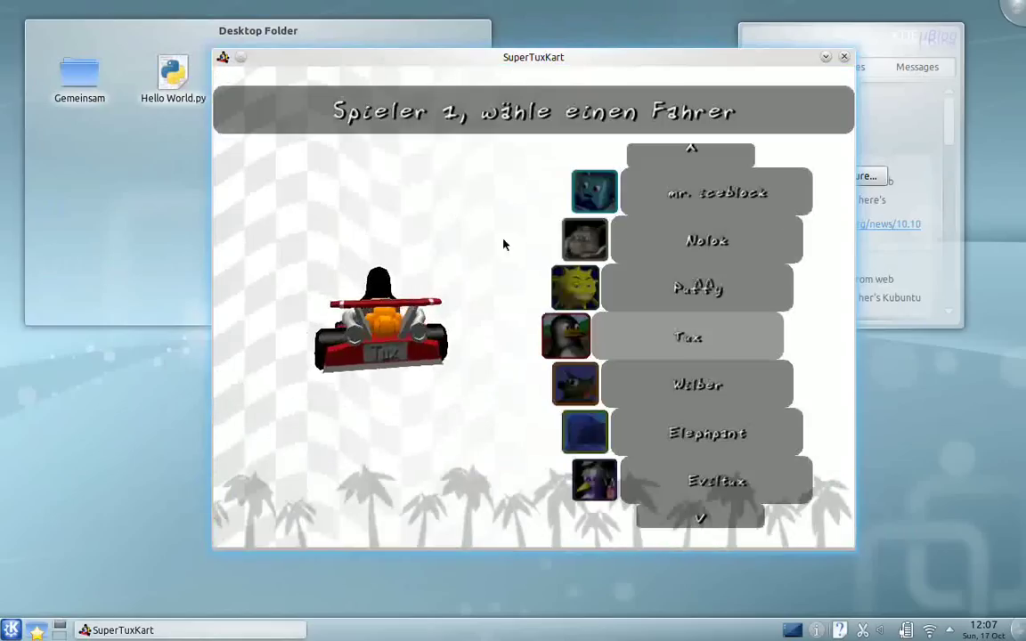
click(653, 334)
click(664, 326)
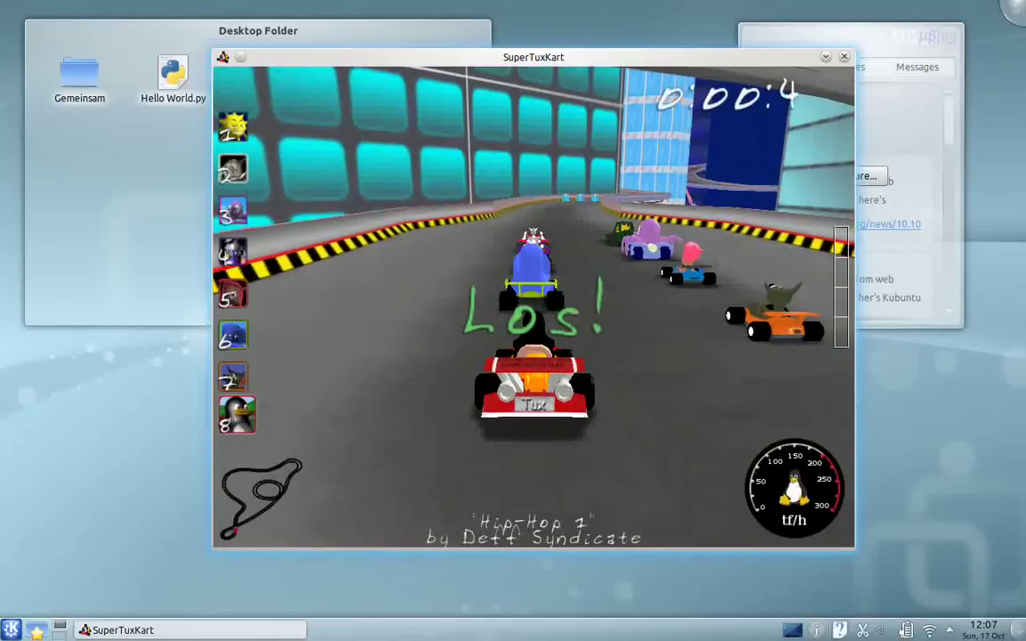
Step: Steer the Tux kart along the opening stretch of the track and close SuperTuxKart
key(Up)
key(Right)
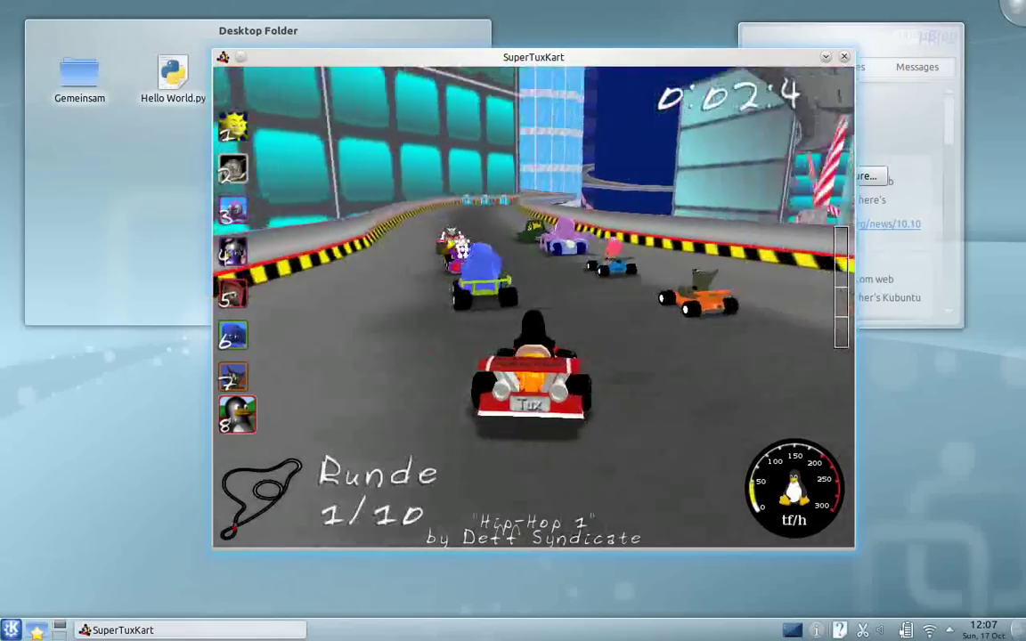
key(Left)
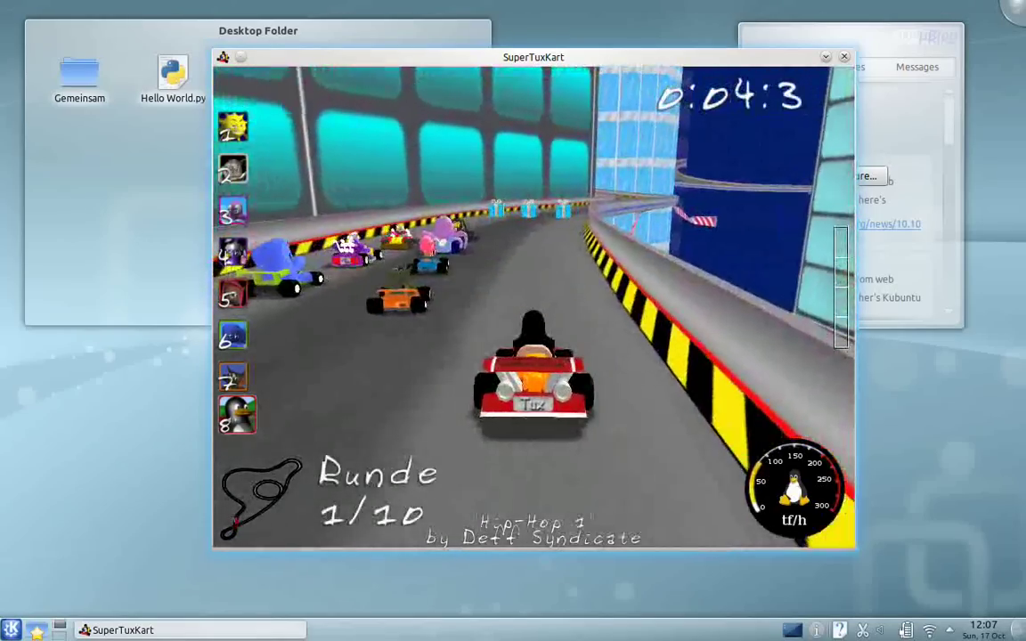
key(Right)
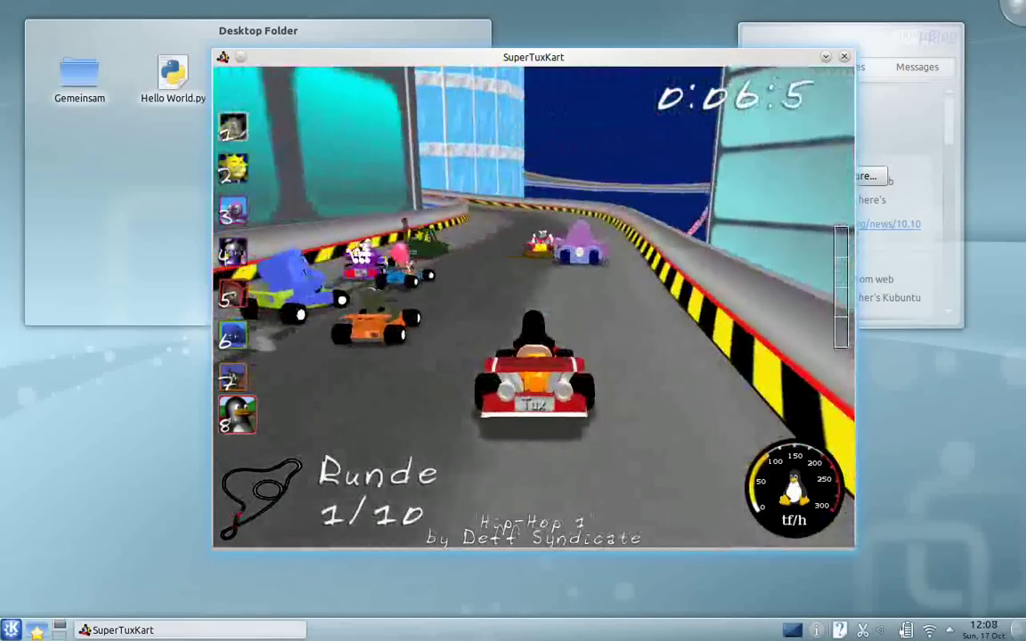
key(Right)
key(Left)
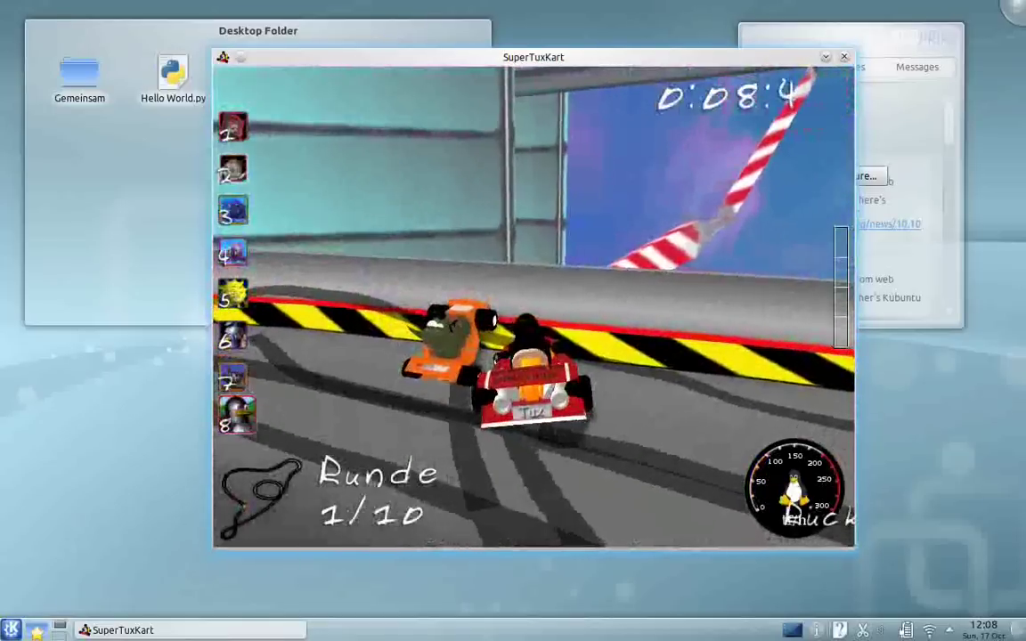
click(846, 58)
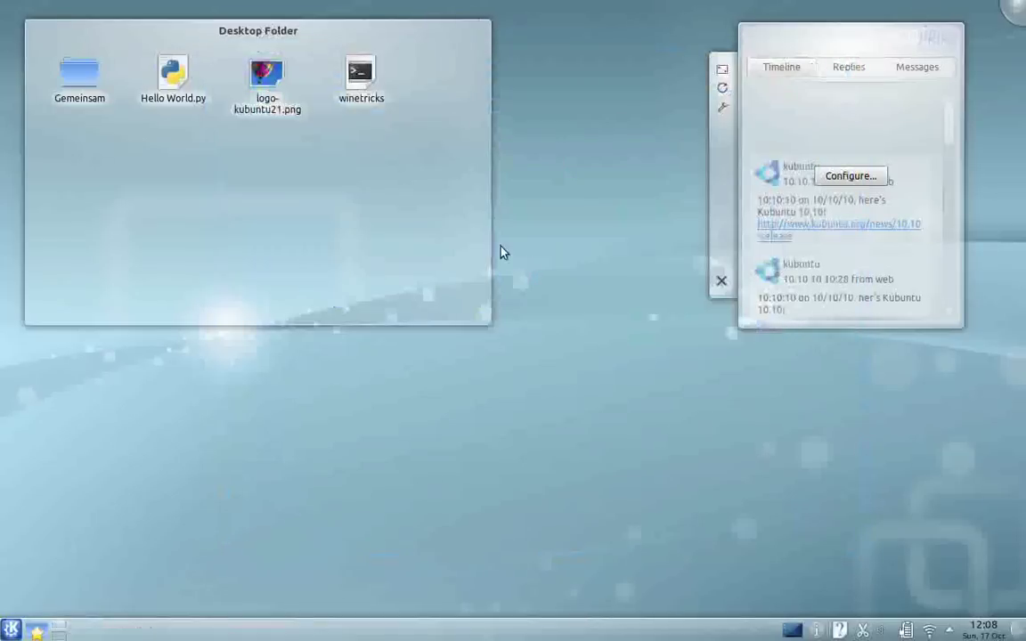
Step: Launch the word processor from the Office category of the application launcher
click(11, 630)
click(105, 599)
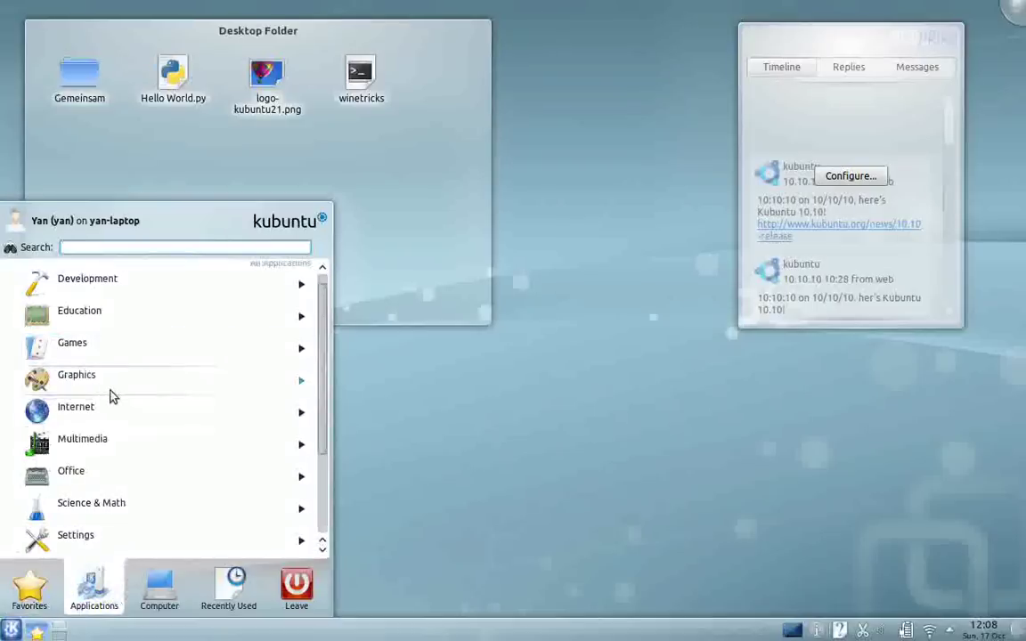
scroll(109, 392, down, 2)
click(100, 340)
scroll(155, 341, down, 3)
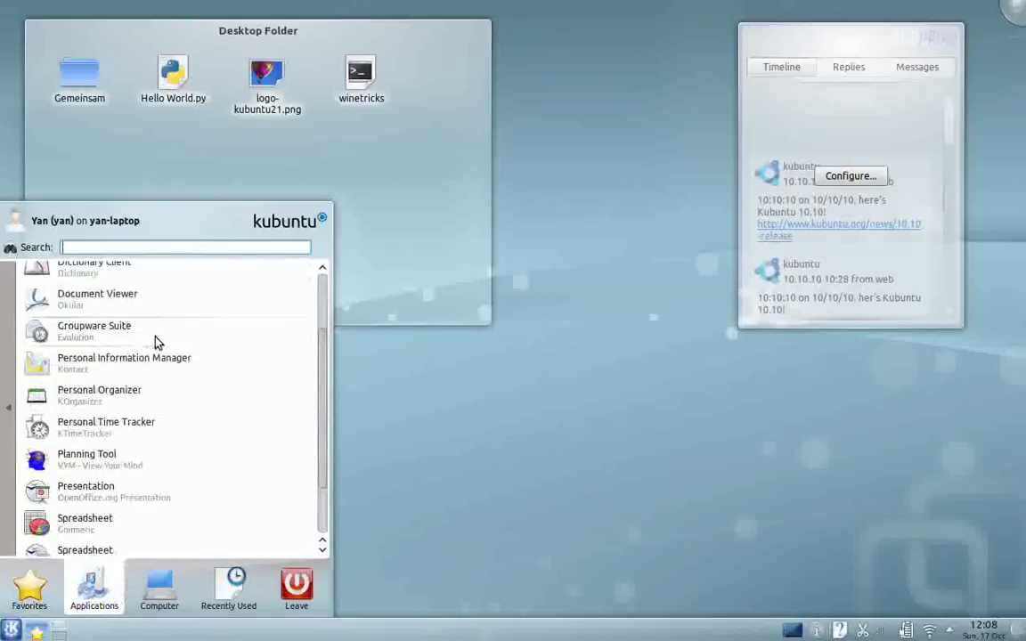
click(134, 506)
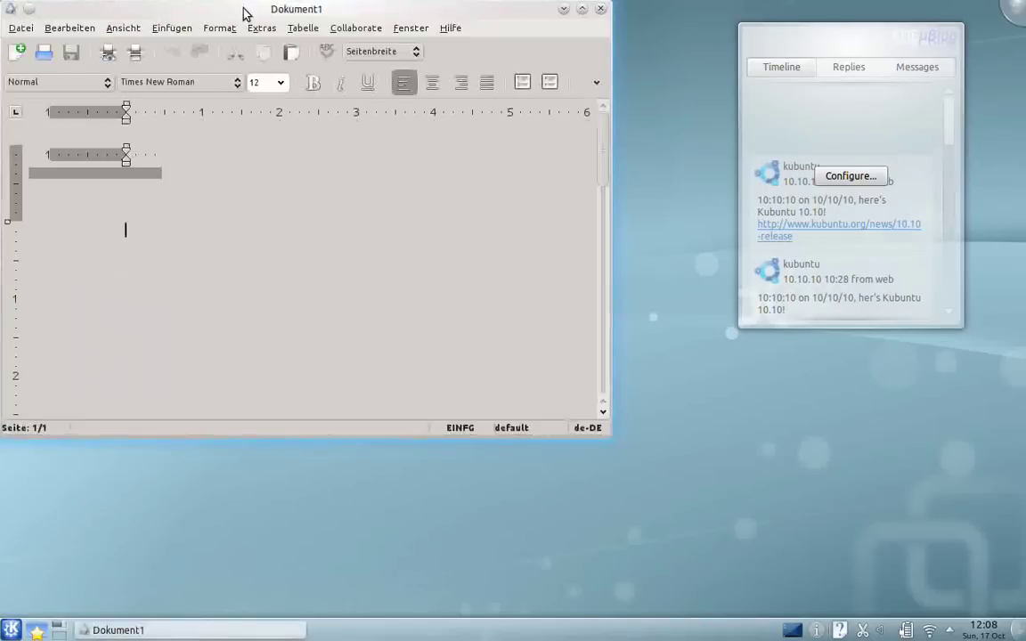
Step: Write a line with the YouTube channel address and ":D und Bitte Abonnieren ;)" in the blank document, and close the document
text(frdy)
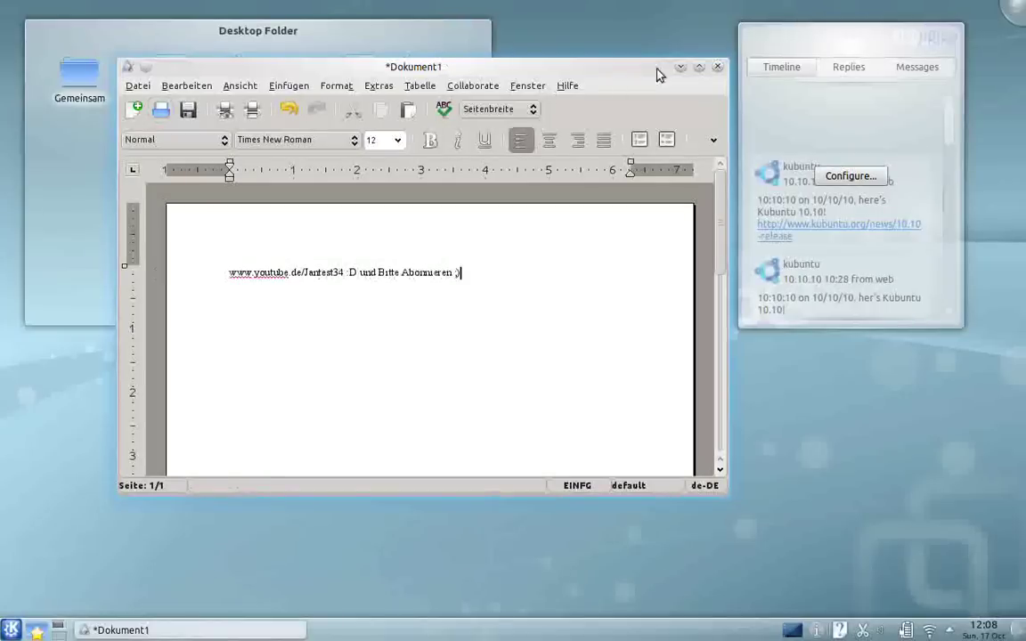
click(718, 69)
click(431, 339)
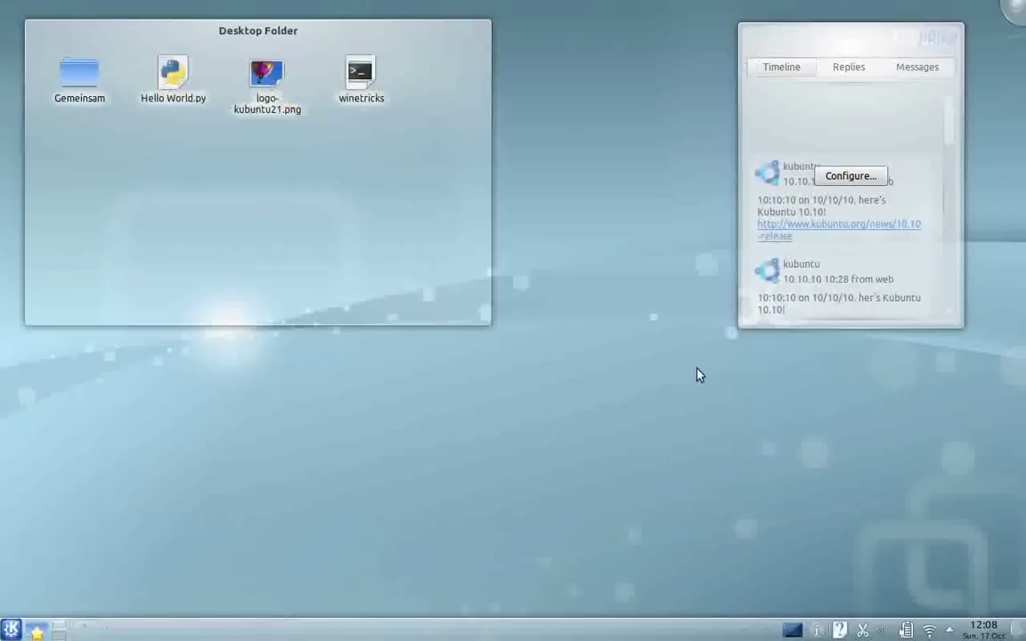
Step: Add a second panel along the upper screen edge, try a much taller height and reduce it to a slim bar
click(1016, 13)
click(947, 37)
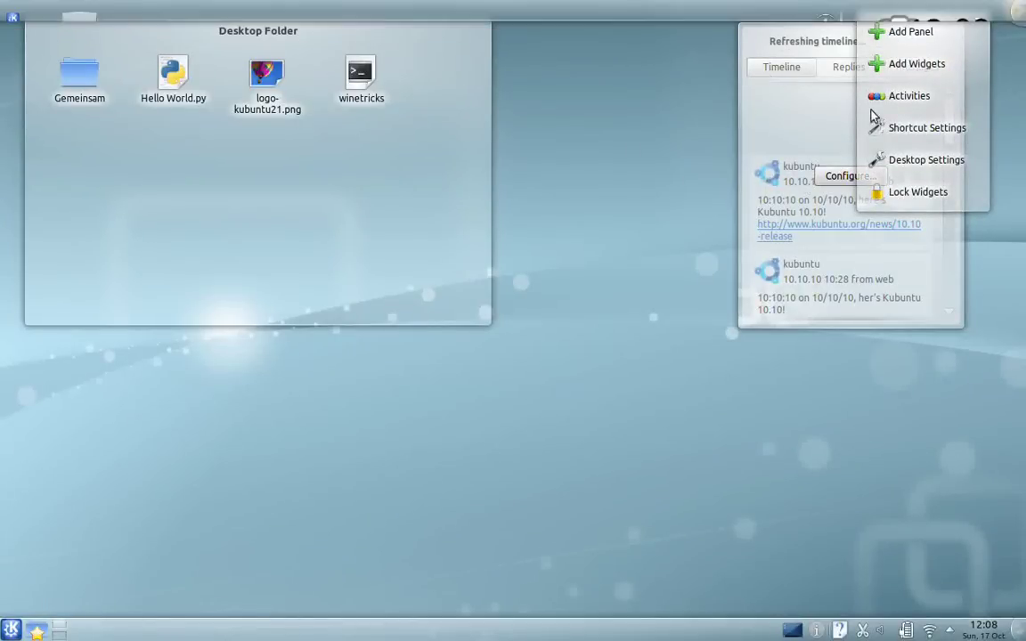
drag(295, 42, 514, 301)
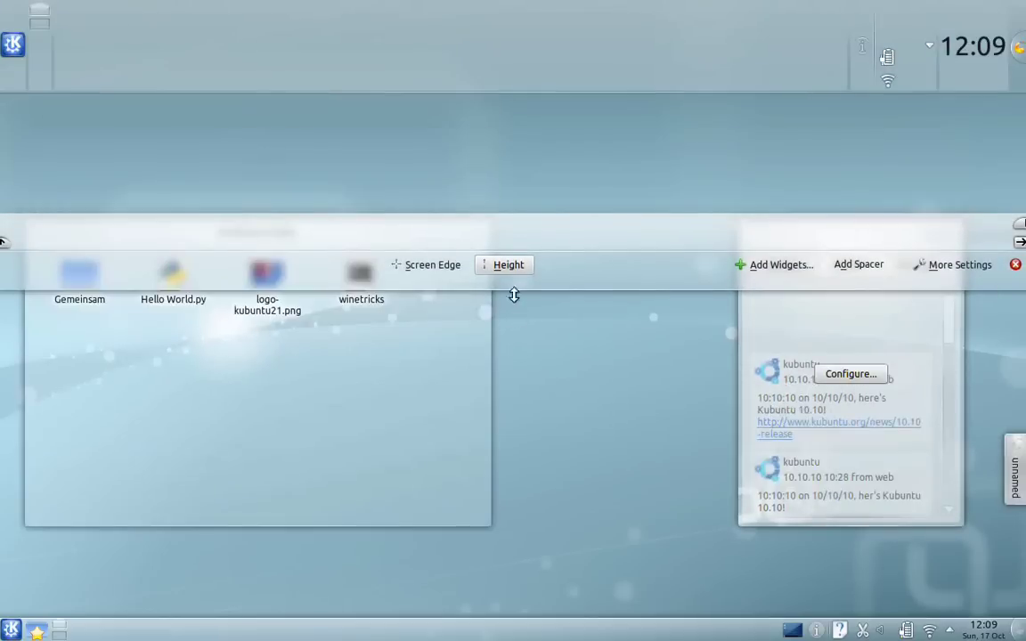
drag(509, 222, 510, 80)
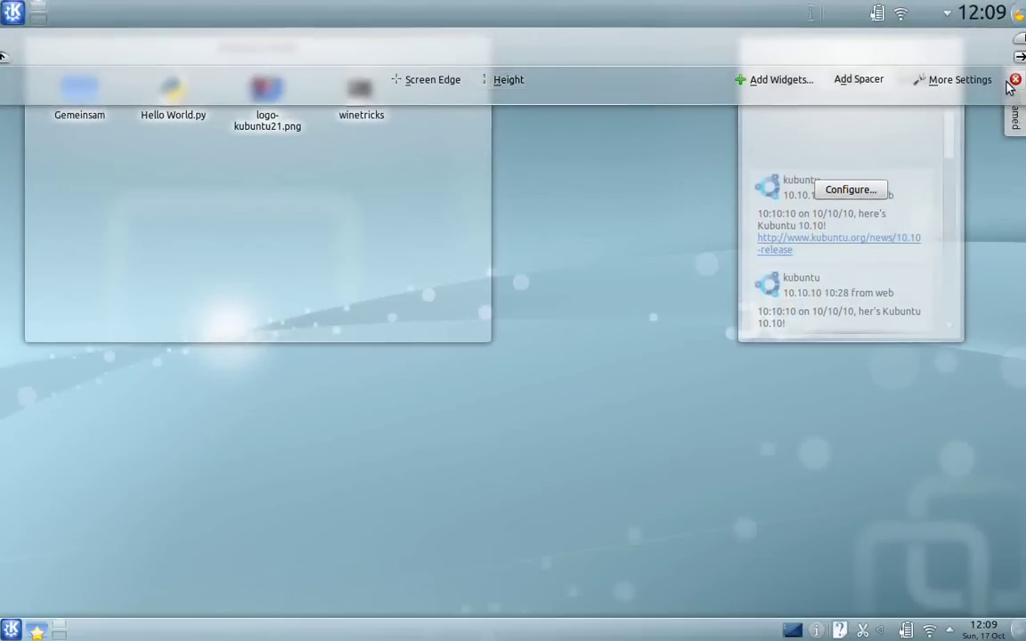
click(1016, 74)
Step: Remove the Application Launcher and the Pager from the new upper panel
right_click(14, 13)
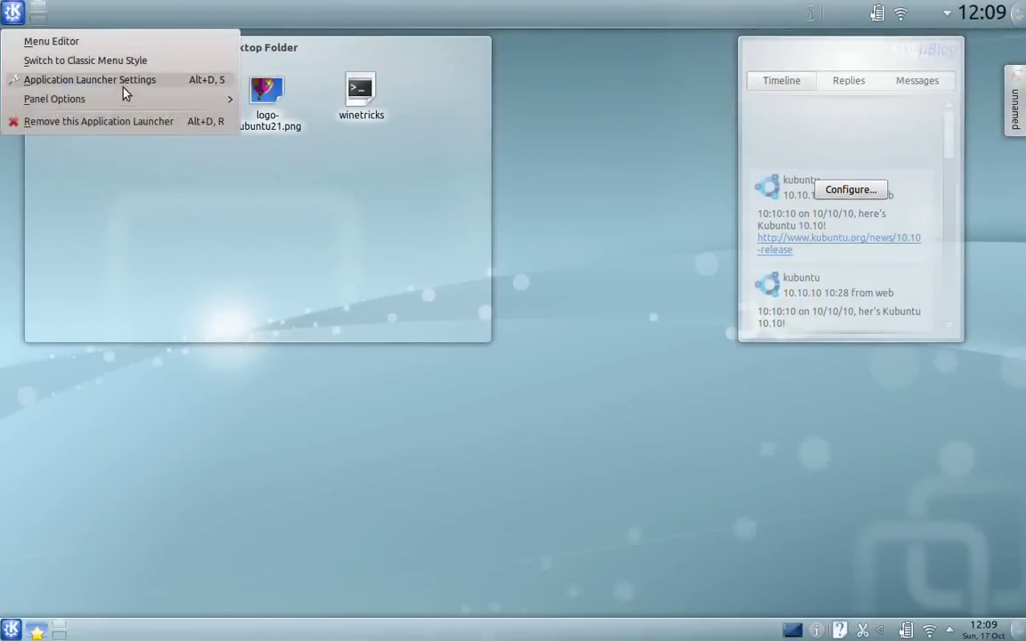
click(187, 121)
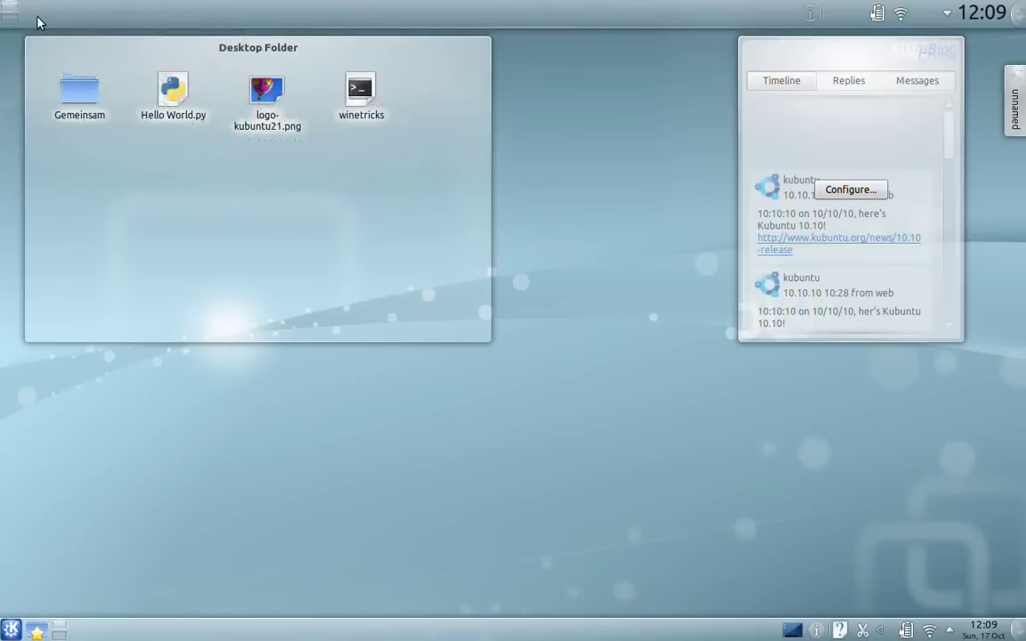
right_click(13, 9)
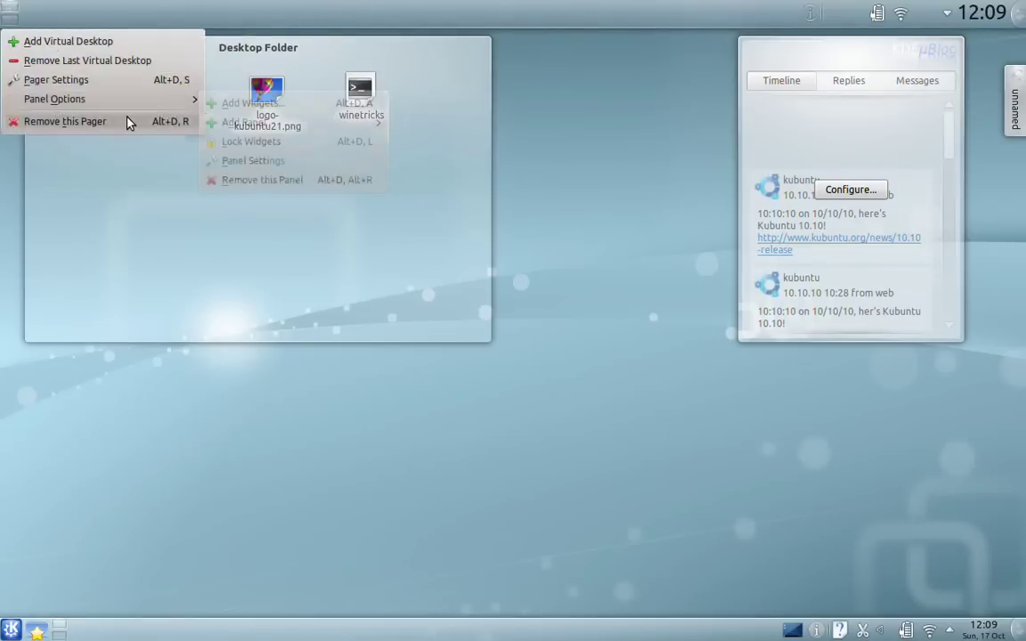
click(127, 117)
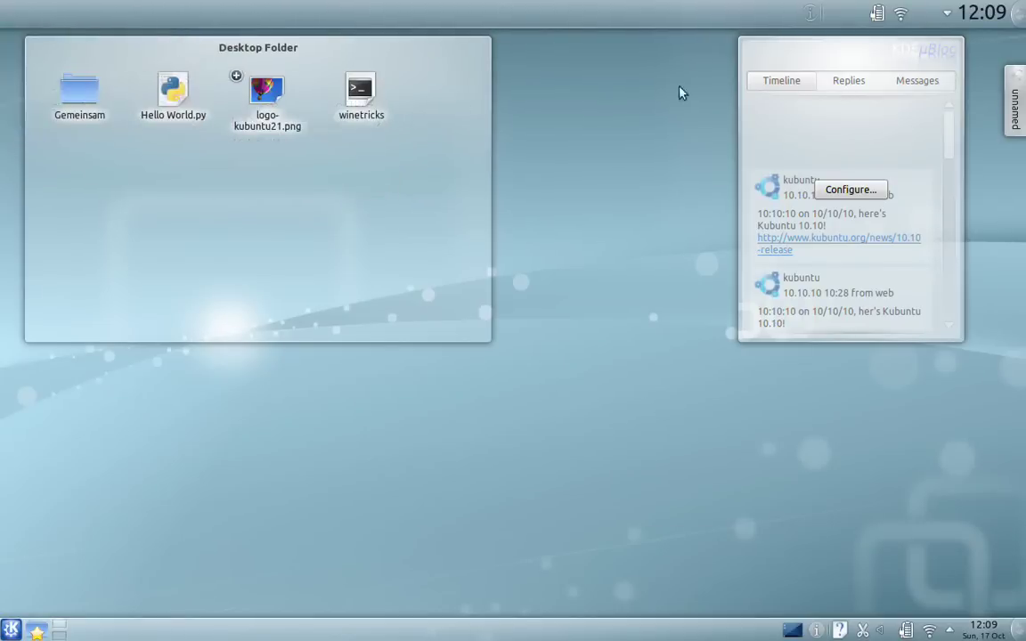
Step: Add a CPU Monitor widget to the desktop and place it just below the microblog widget
click(1020, 15)
click(800, 86)
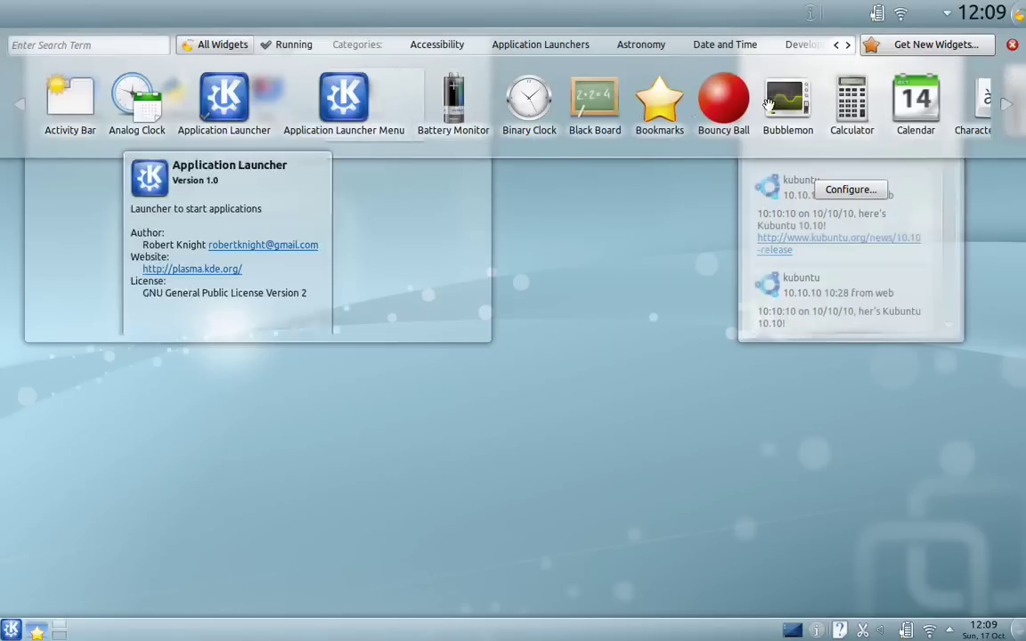
click(1013, 108)
click(1013, 108)
click(1014, 108)
drag(482, 98, 581, 17)
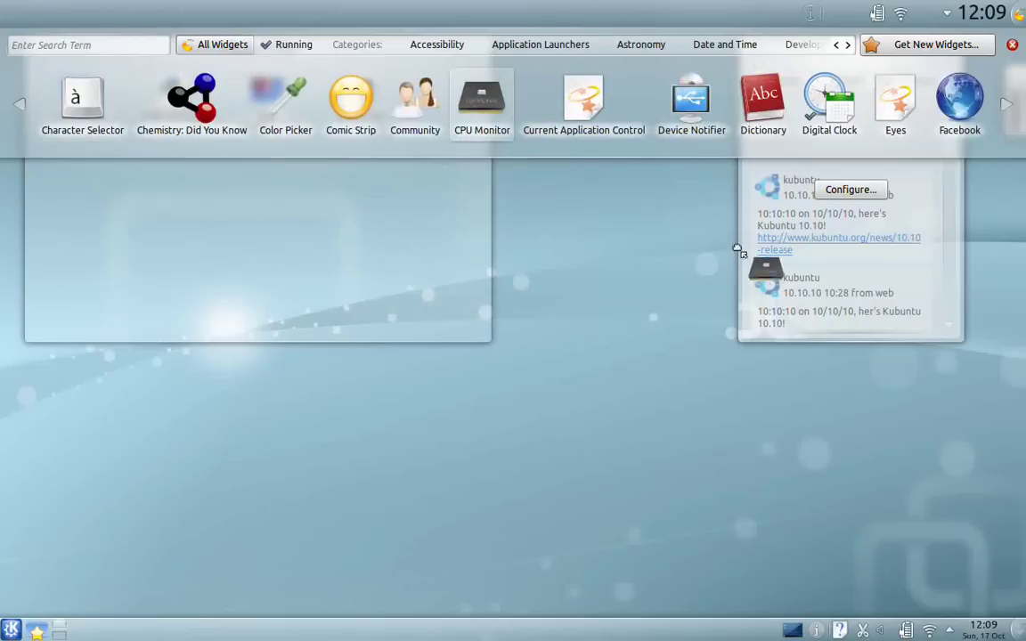
drag(682, 524, 671, 326)
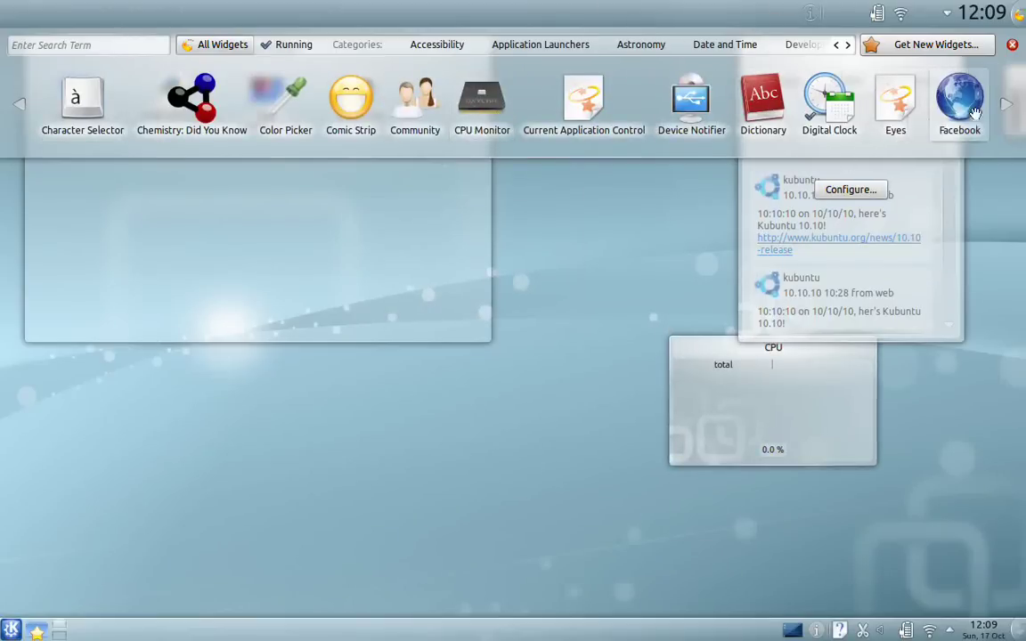
Step: Add the Hard Disk Status and Konsole Profiles widgets side by side on the lower part of the desktop
click(1010, 104)
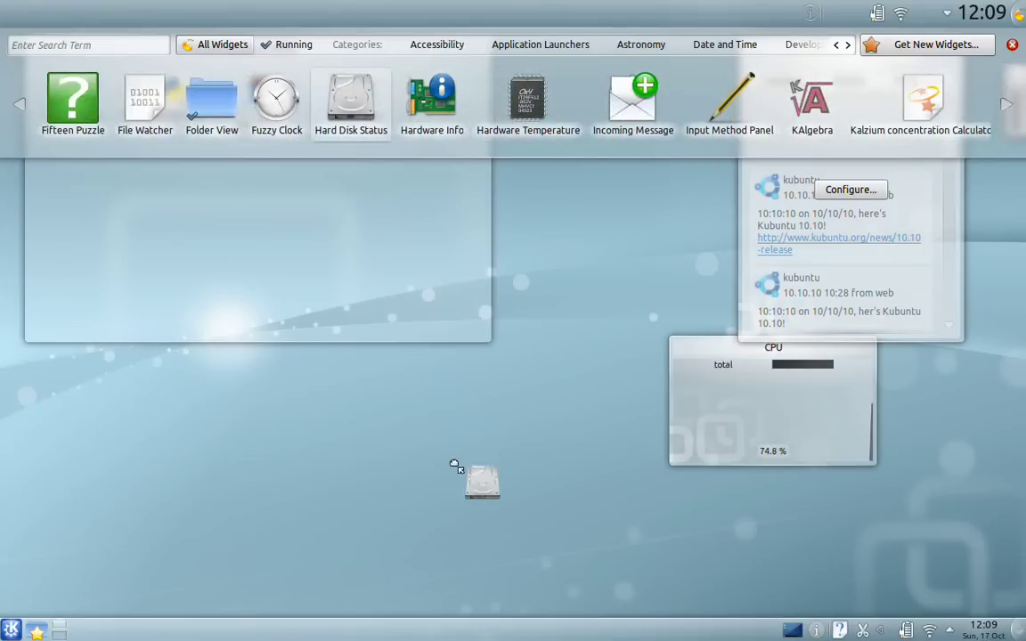
drag(455, 461, 456, 468)
click(1005, 102)
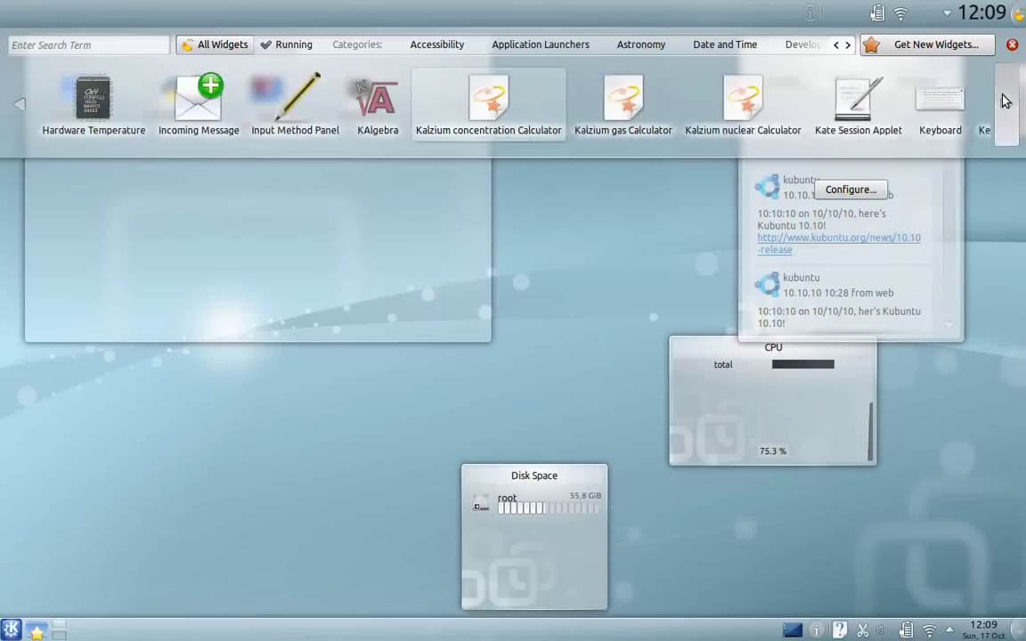
click(1006, 102)
drag(299, 452, 236, 501)
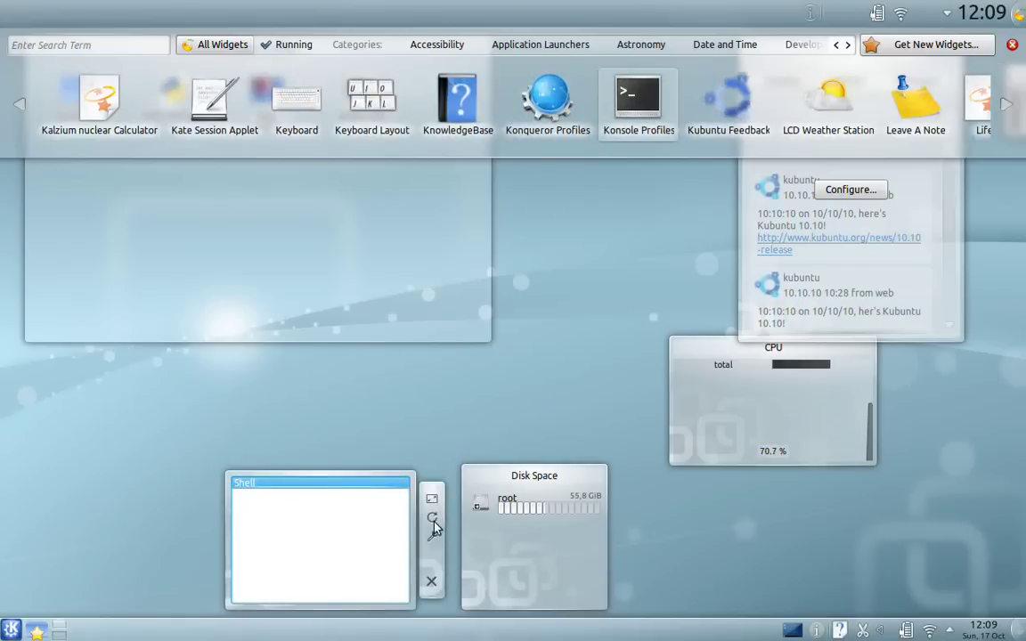
Step: Try the Unit Converter widget on the lower part of the desktop and remove it again
click(1005, 102)
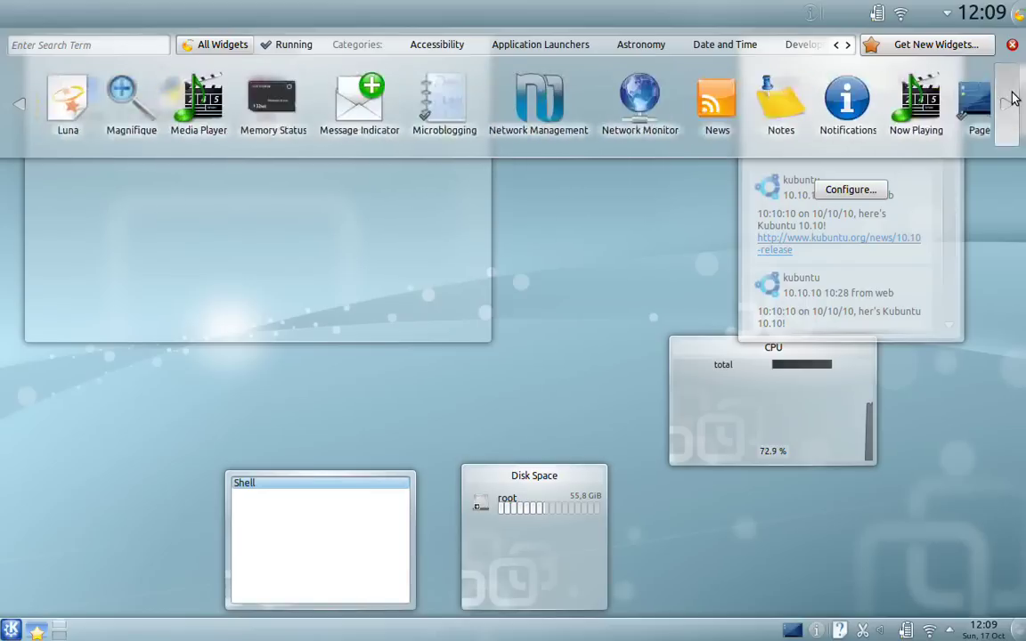
click(1009, 100)
click(1007, 106)
click(1003, 103)
click(1003, 103)
click(1005, 104)
click(1007, 109)
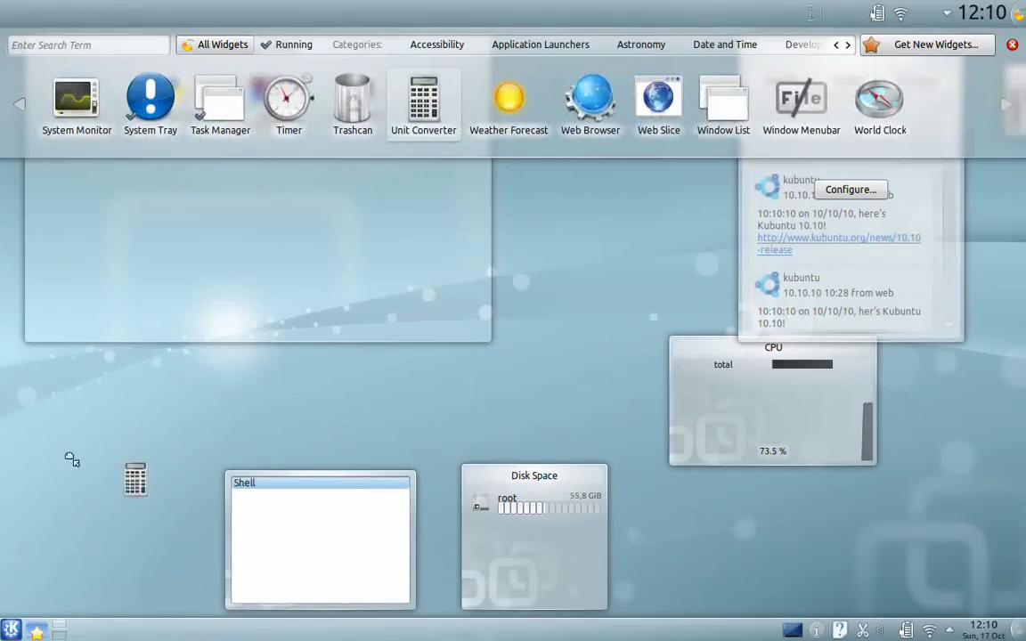
drag(111, 450, 112, 449)
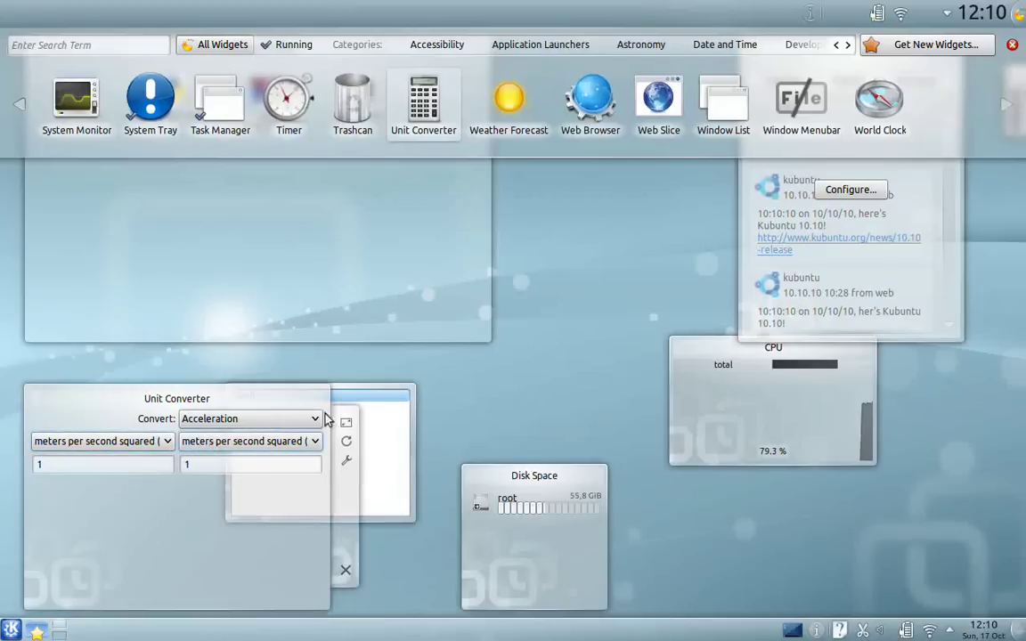
click(347, 571)
Step: Launch a Shell from the Konsole Profiles widget, try the commands "cd Desktop" and "cool :D", and close the terminal windows
click(265, 483)
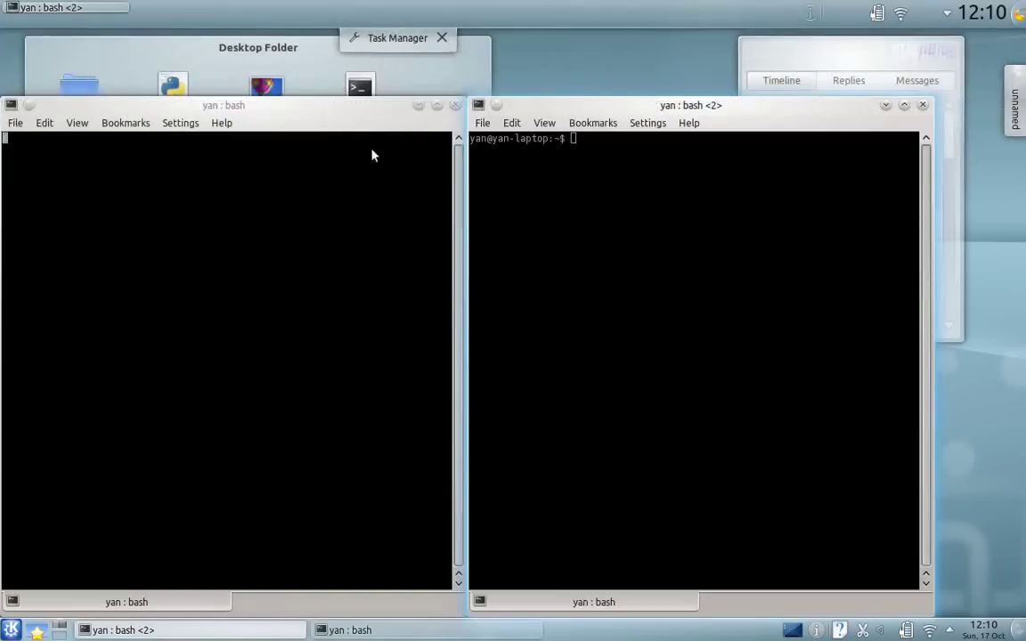
click(923, 105)
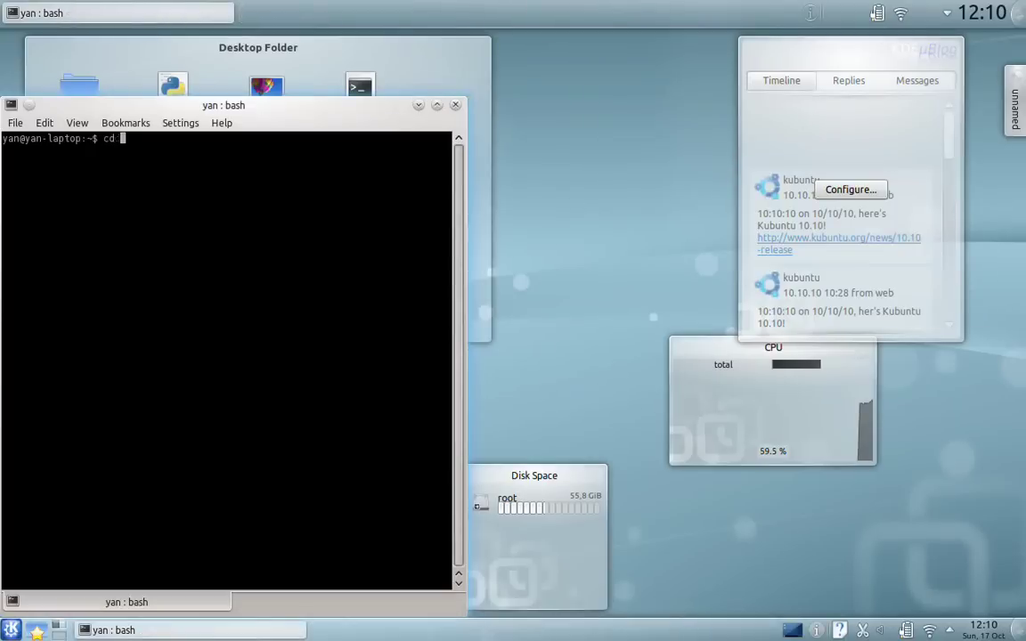
text(:D)
key(Return)
text(xD)
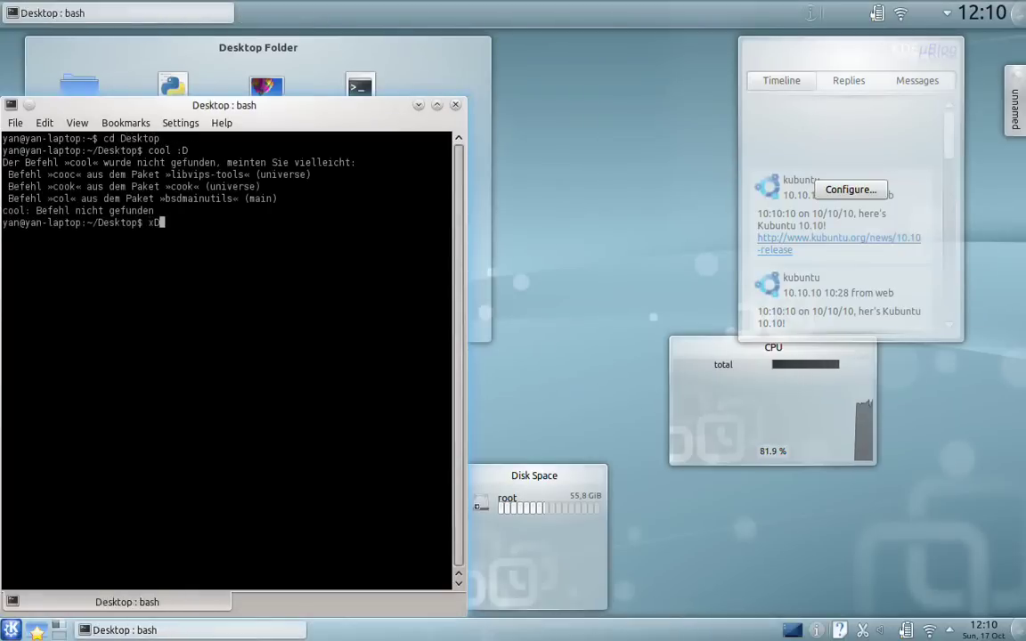
click(455, 104)
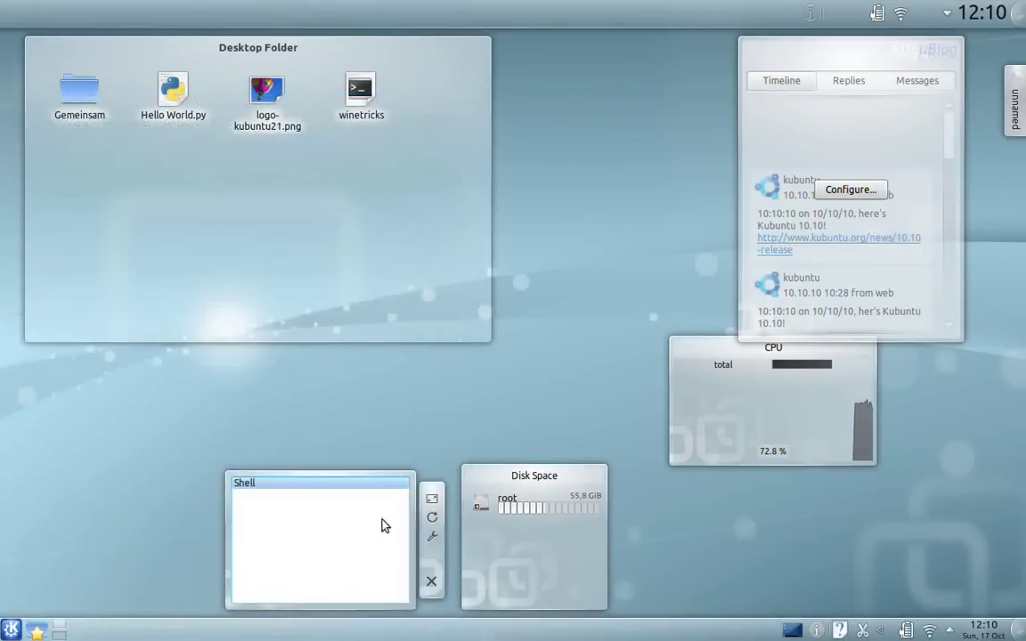
Step: Remove the Disk Space and Konsole Profiles widgets and move the CPU widget to the lower middle of the desktop
drag(528, 508, 574, 490)
click(625, 575)
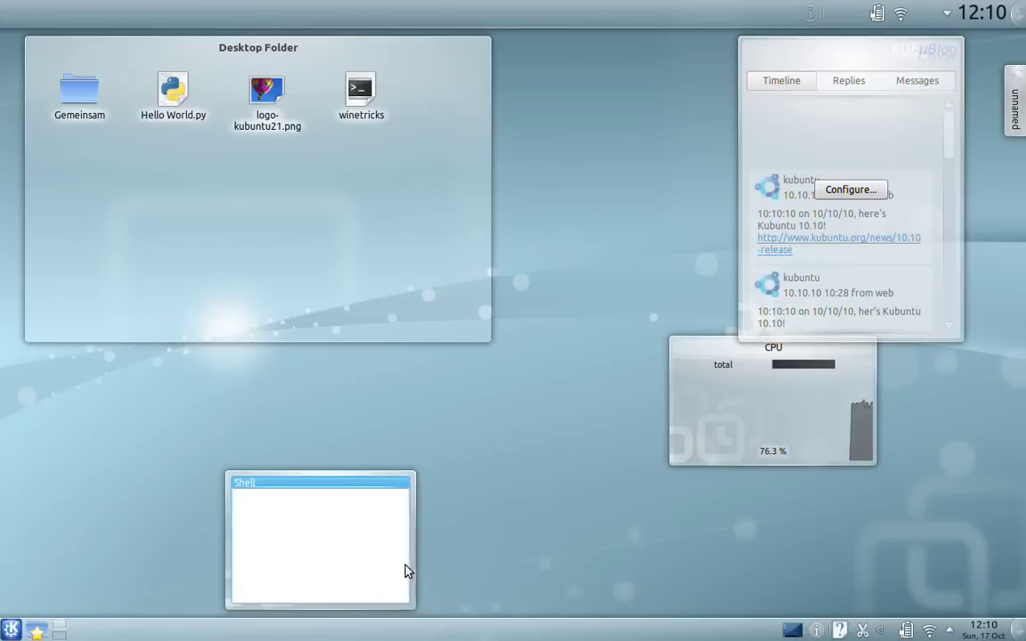
click(431, 579)
drag(718, 349, 523, 415)
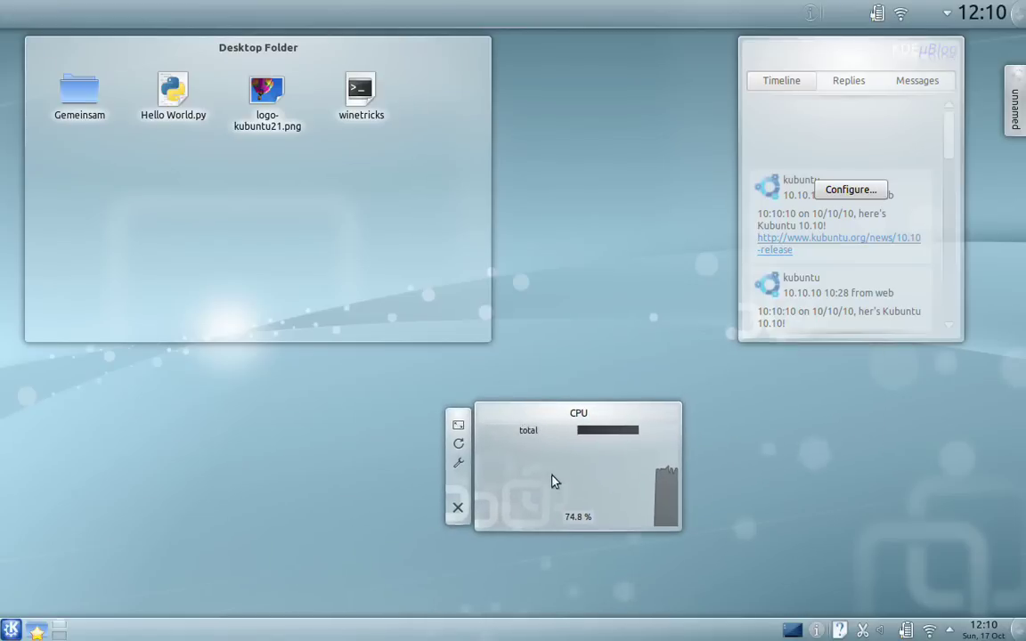
Step: Open the Home folder from the application launcher, look through its contents and close the file manager
click(10, 630)
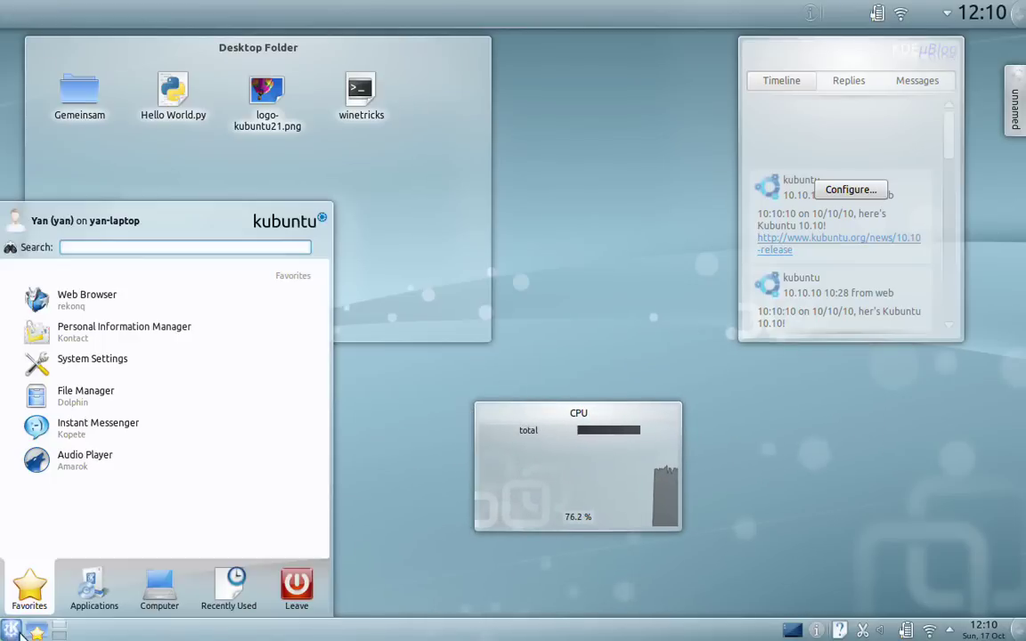
click(151, 588)
click(72, 436)
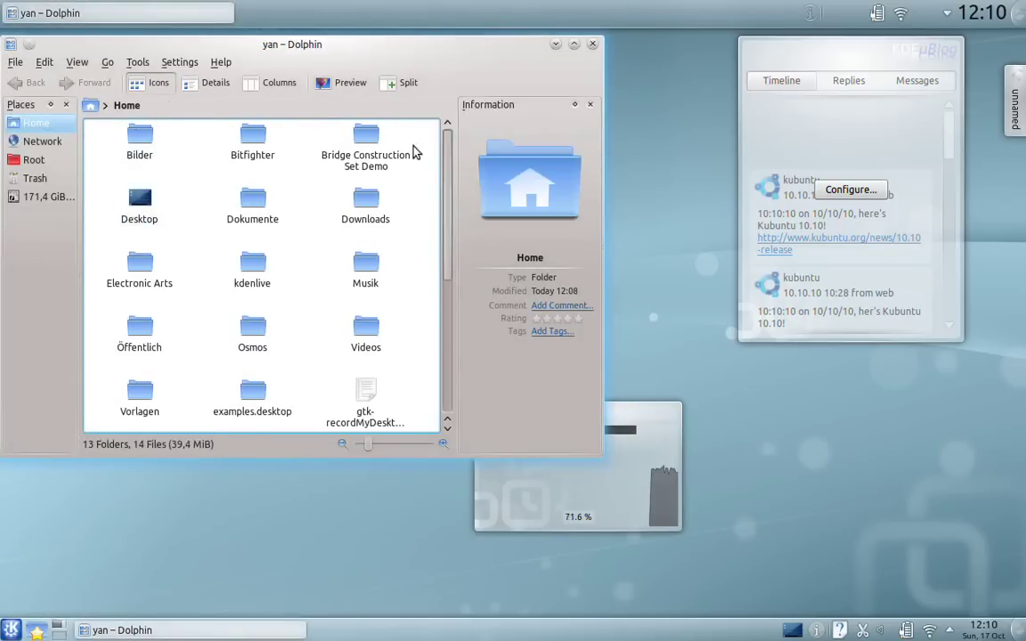
scroll(451, 213, down, 3)
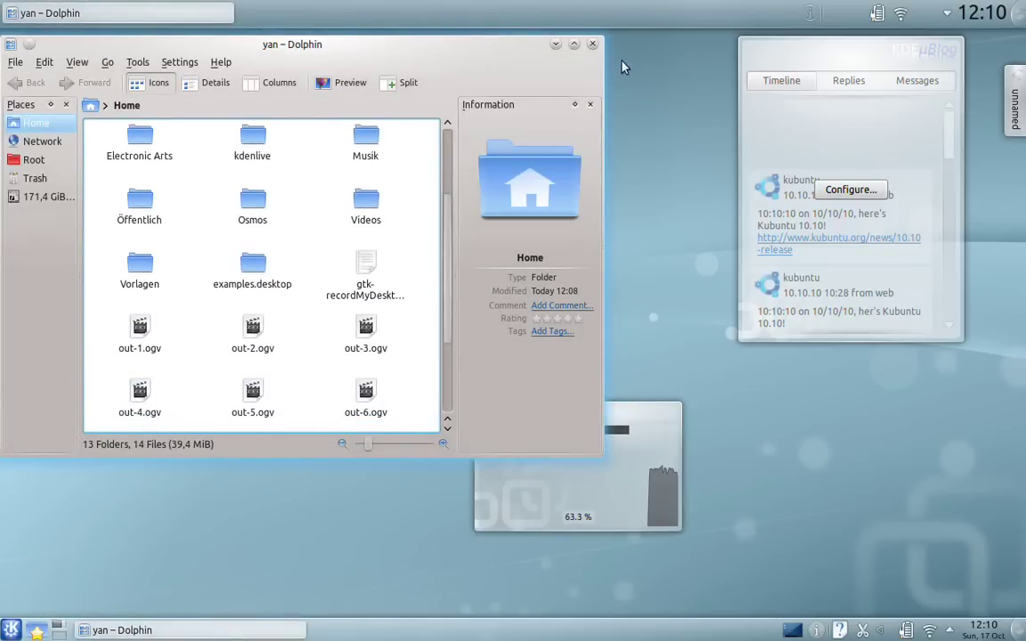
click(593, 45)
Step: Open the New_finished_Video folder inside Gemeinsam/Jantest34 and play Alex_the_Allegator_4.avi
click(74, 98)
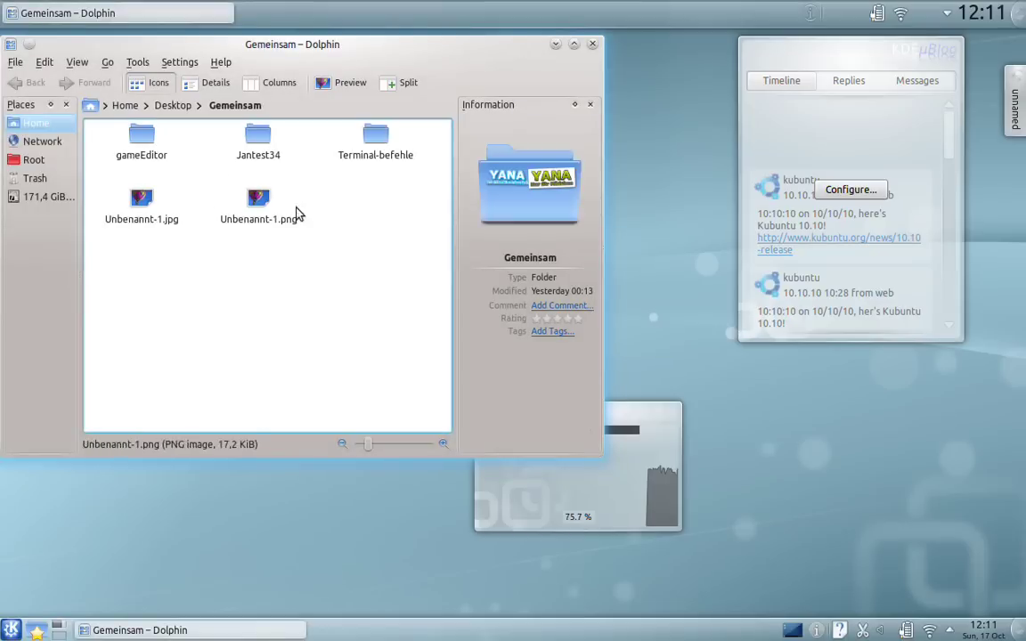
click(245, 139)
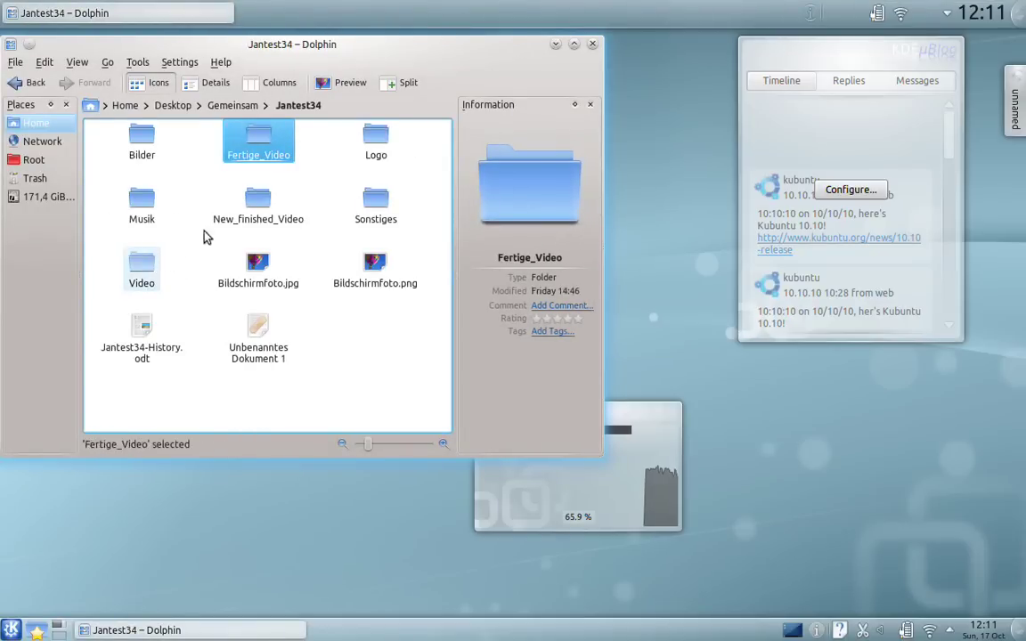
click(250, 207)
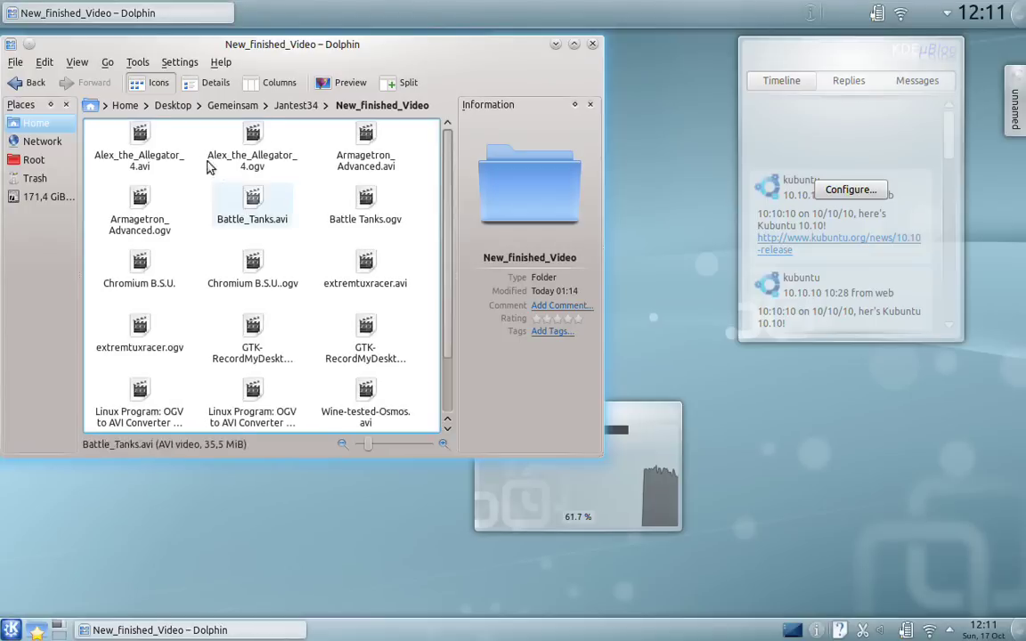
click(138, 140)
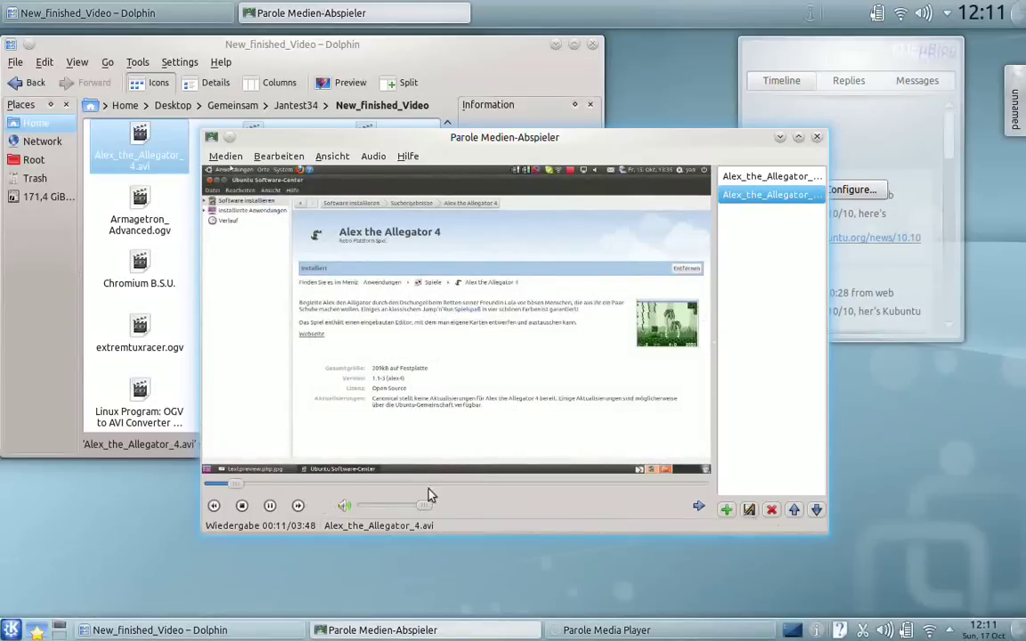
Step: View the playing video in full screen, return to the window, and close the media player and the file manager
click(332, 156)
click(346, 195)
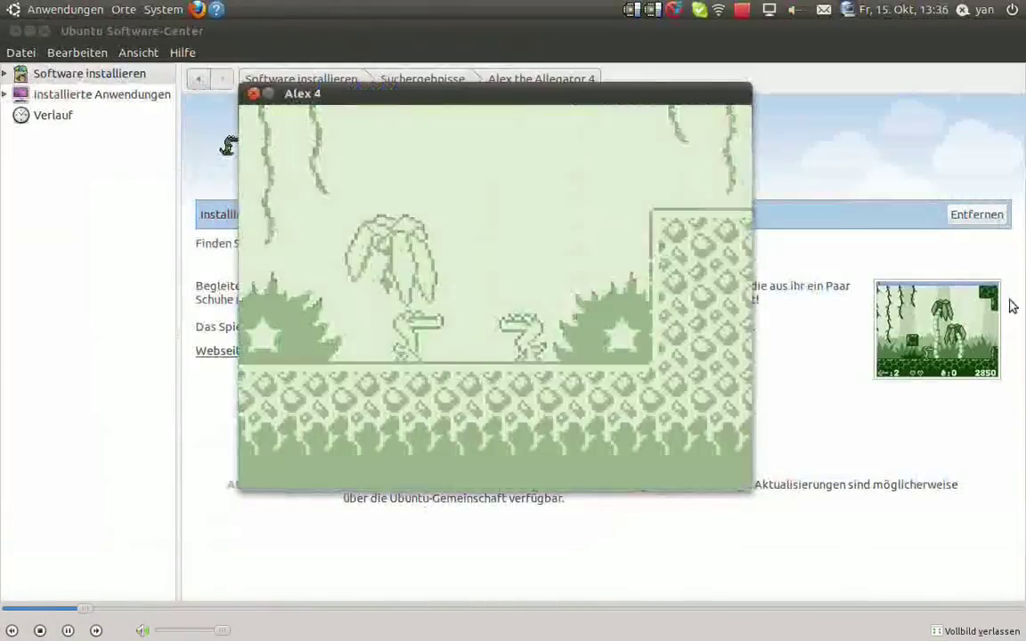
click(978, 631)
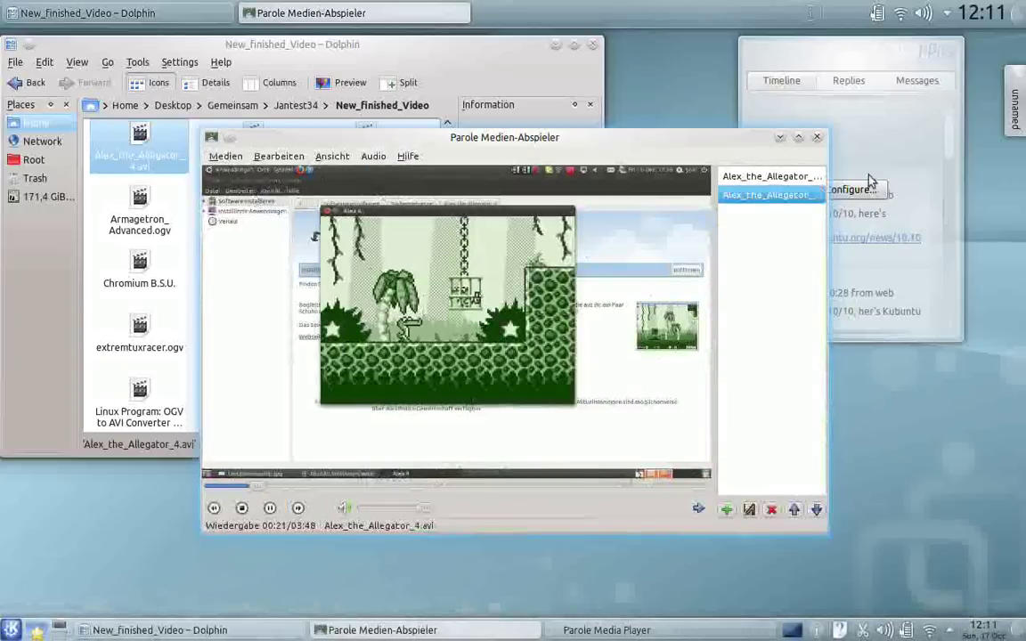
click(818, 138)
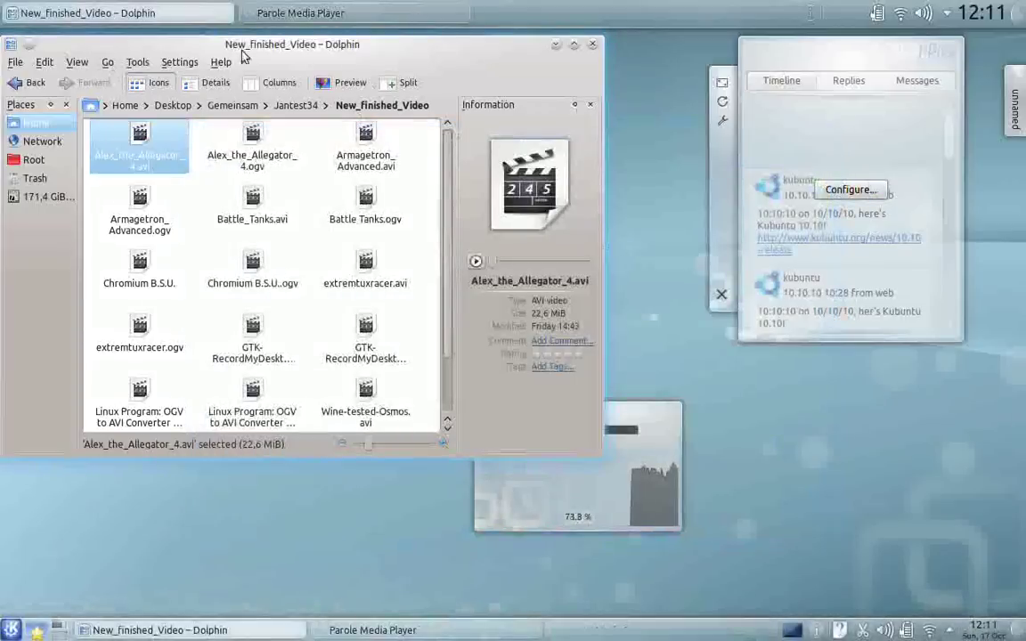
click(592, 43)
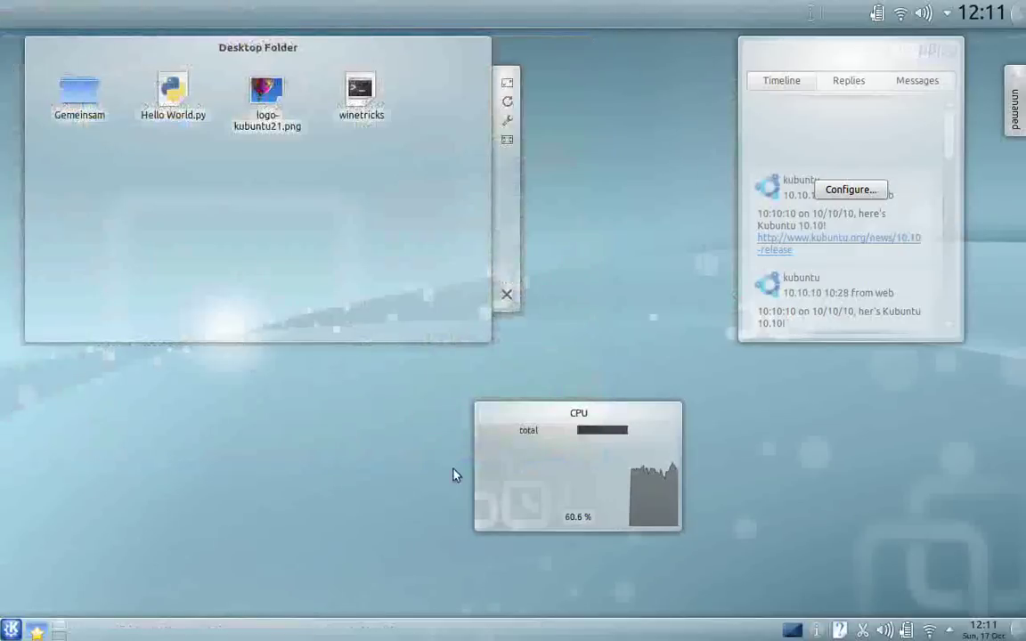
Step: Open the Gemeinsam folder from the launcher's recently used items
click(34, 630)
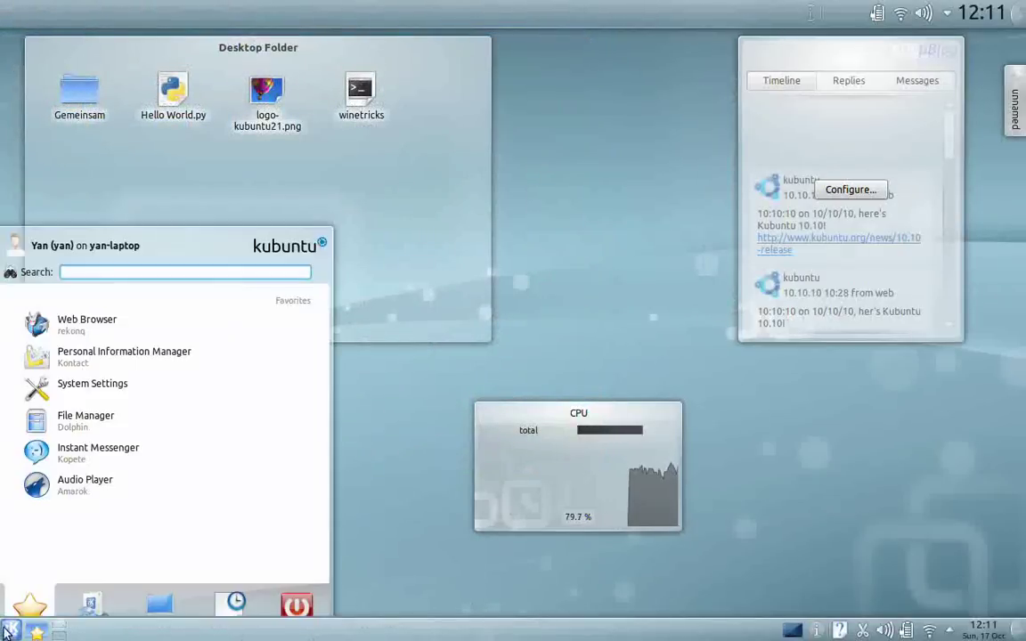
click(207, 584)
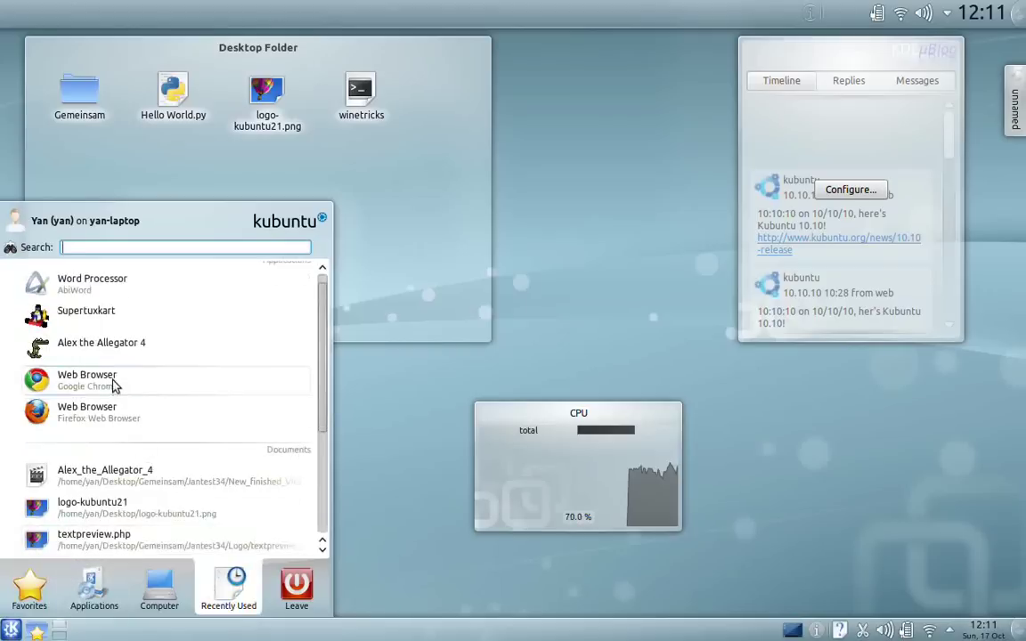
scroll(116, 405, down, 3)
click(124, 424)
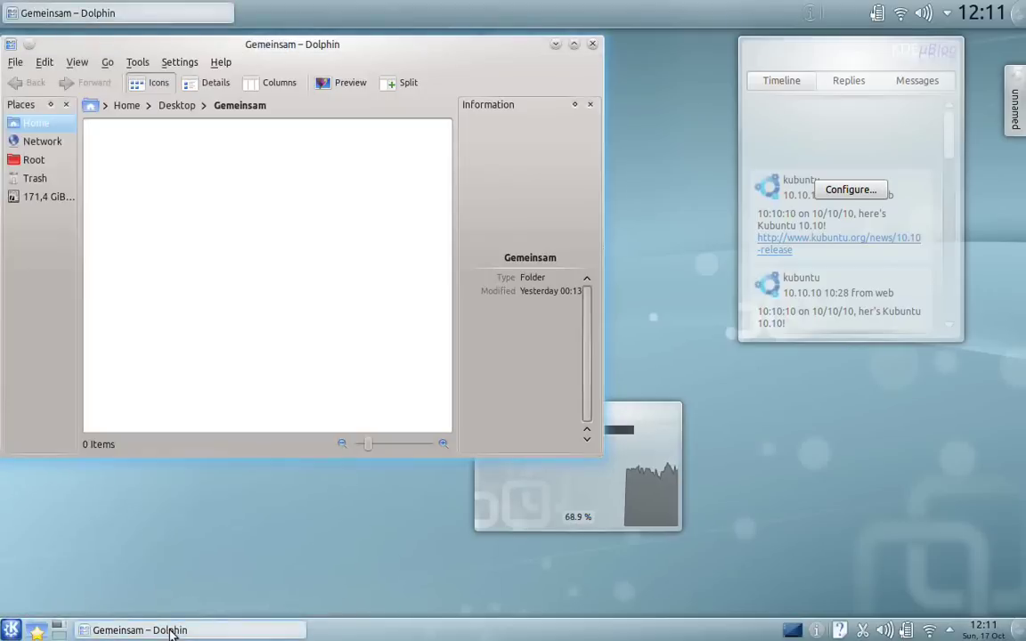
Step: Close the Gemeinsam folder window and examine the Task Manager's General and Share settings without applying changes
right_click(176, 631)
click(178, 581)
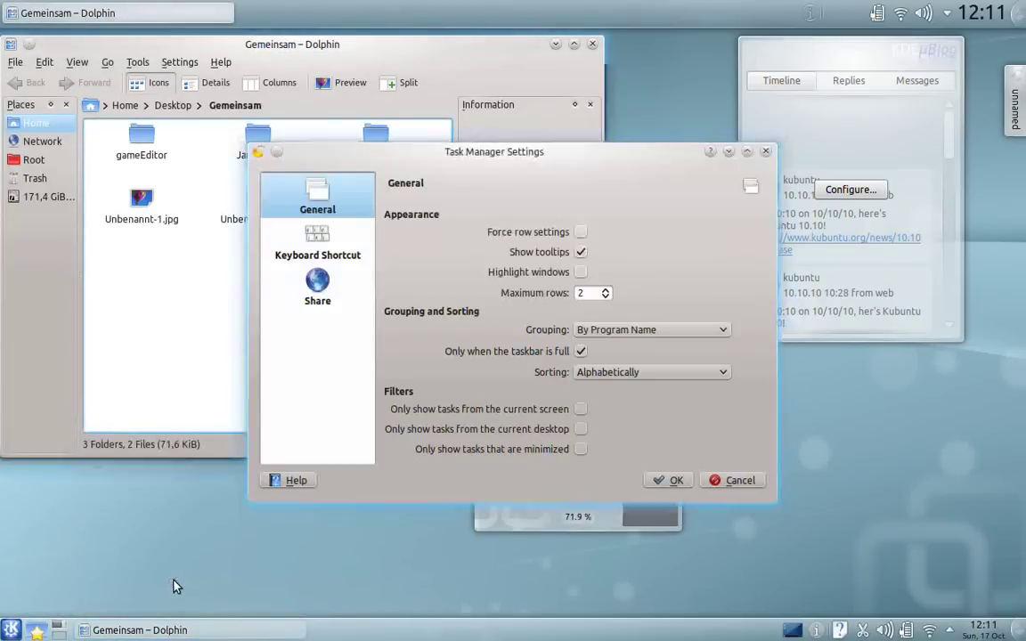
click(592, 45)
click(336, 285)
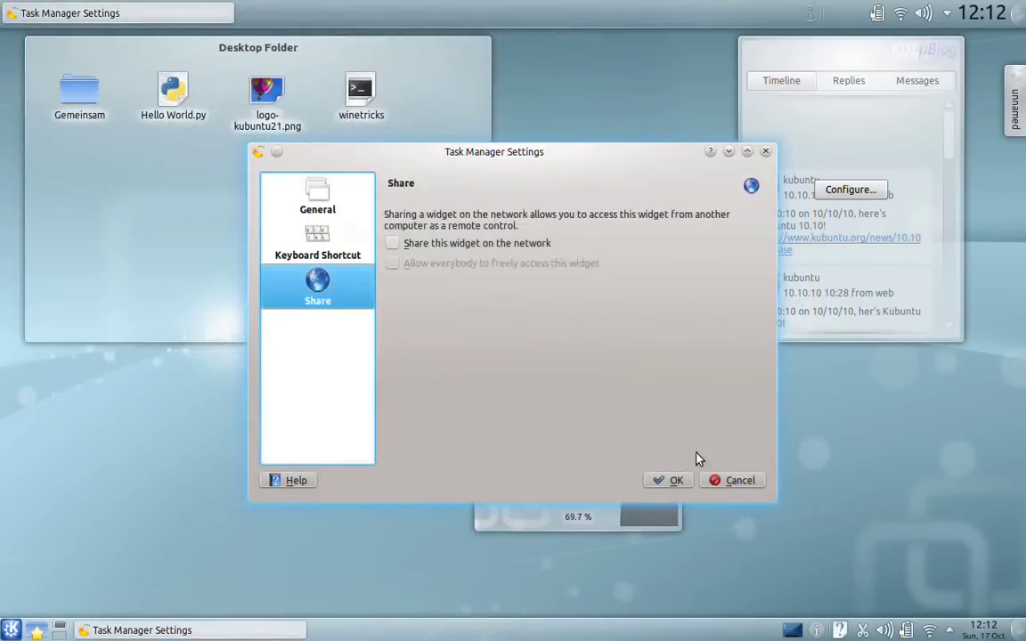
click(735, 480)
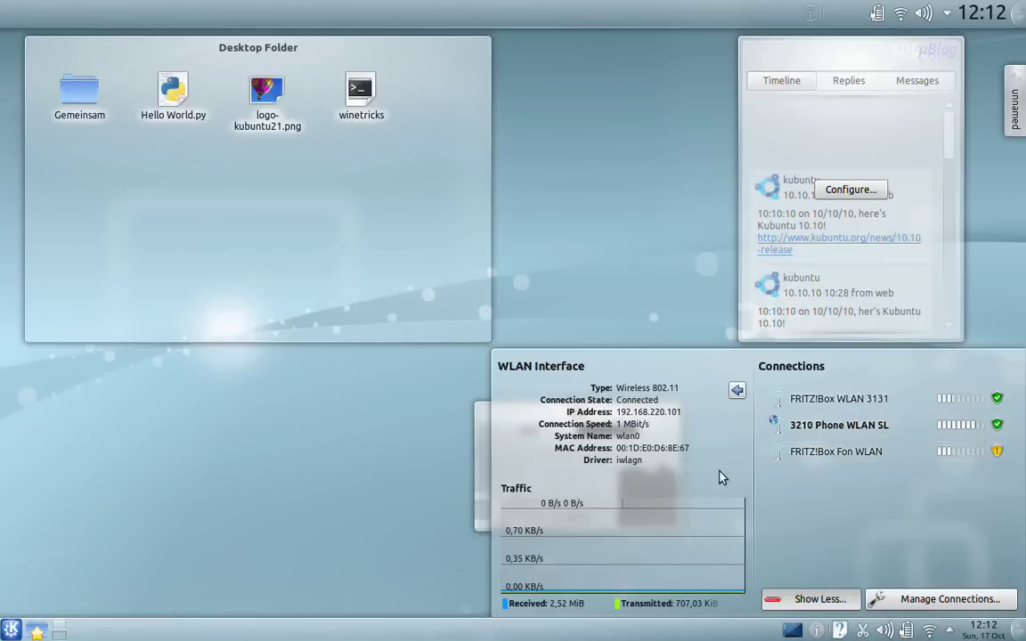
Step: Examine the network connections, power management and volume controls in the system tray, and close them
mouse_move(898, 632)
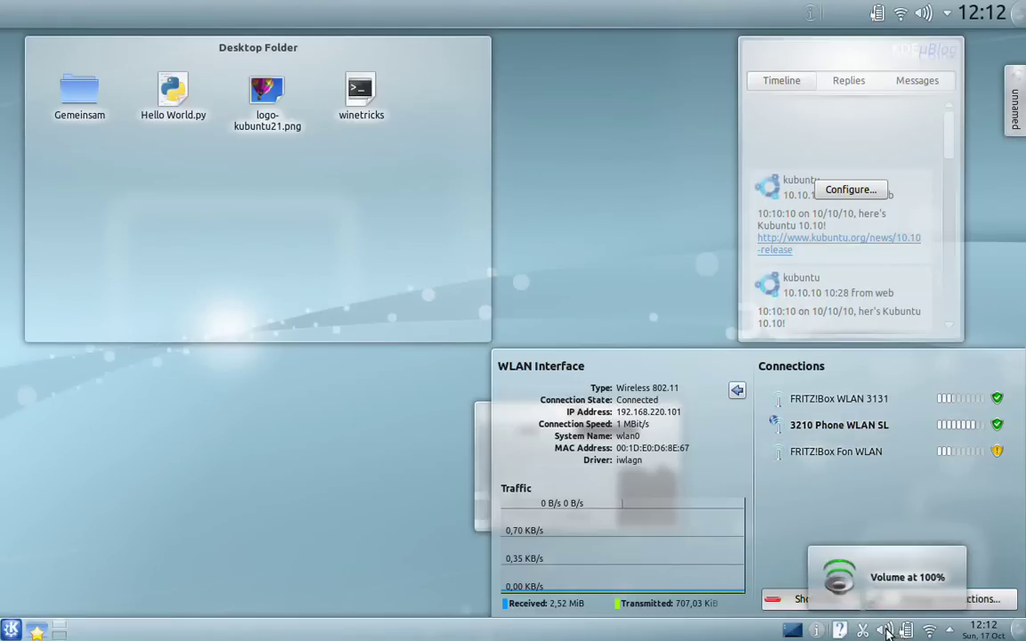
click(906, 631)
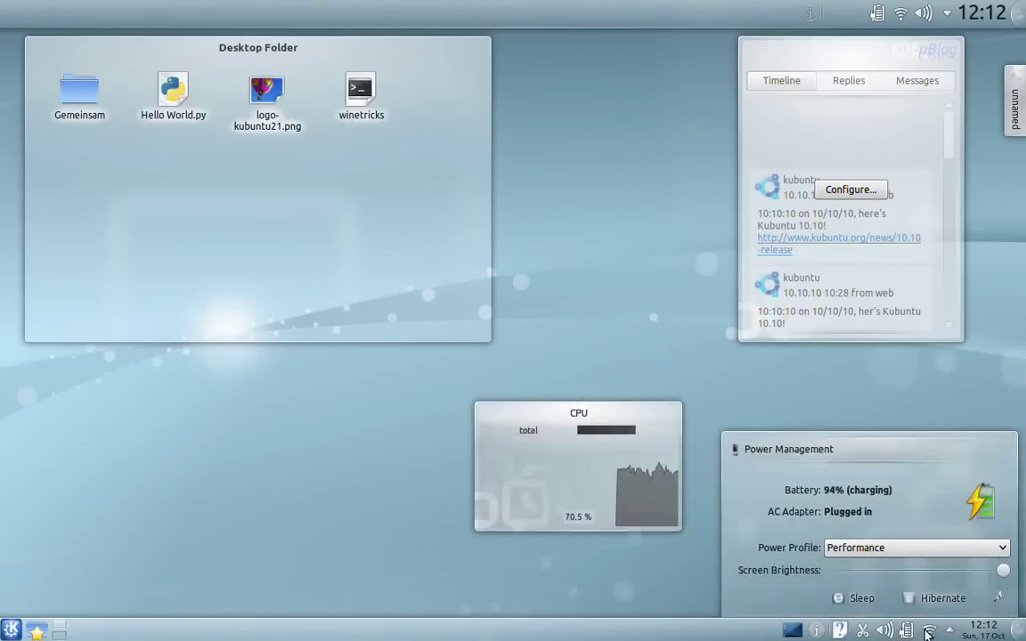
click(884, 631)
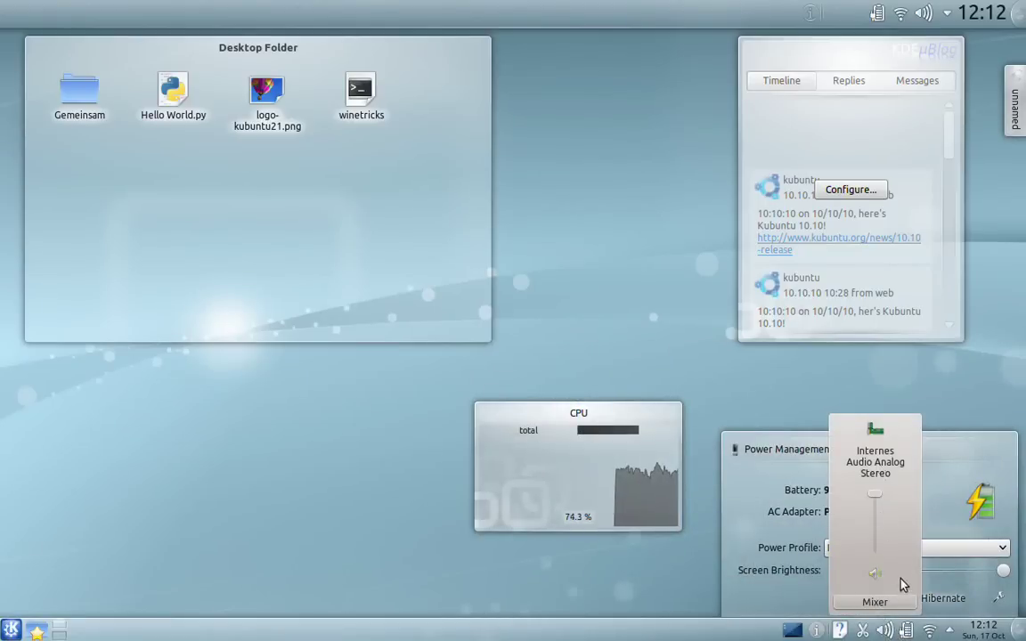
click(712, 575)
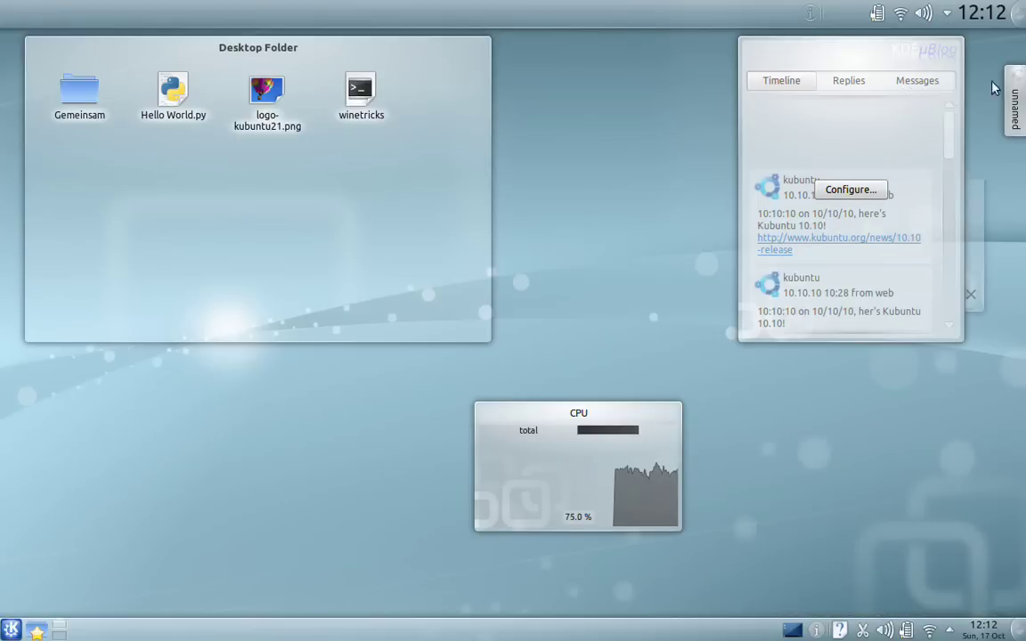
Step: Remove the microblog widget and tilt the Desktop Folder widget clockwise
click(980, 293)
mouse_move(514, 145)
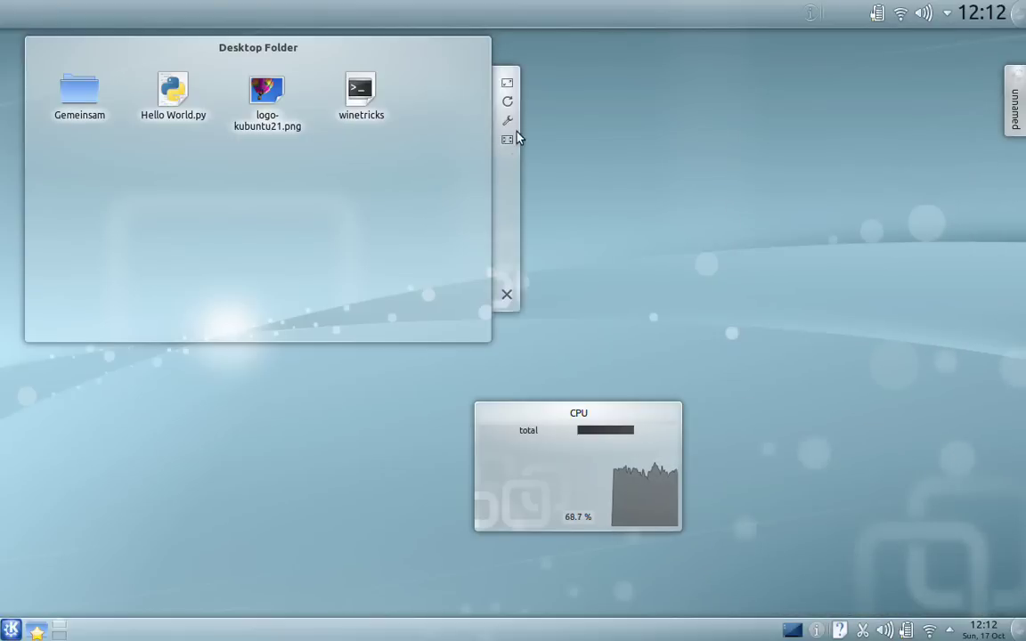
drag(502, 197, 567, 267)
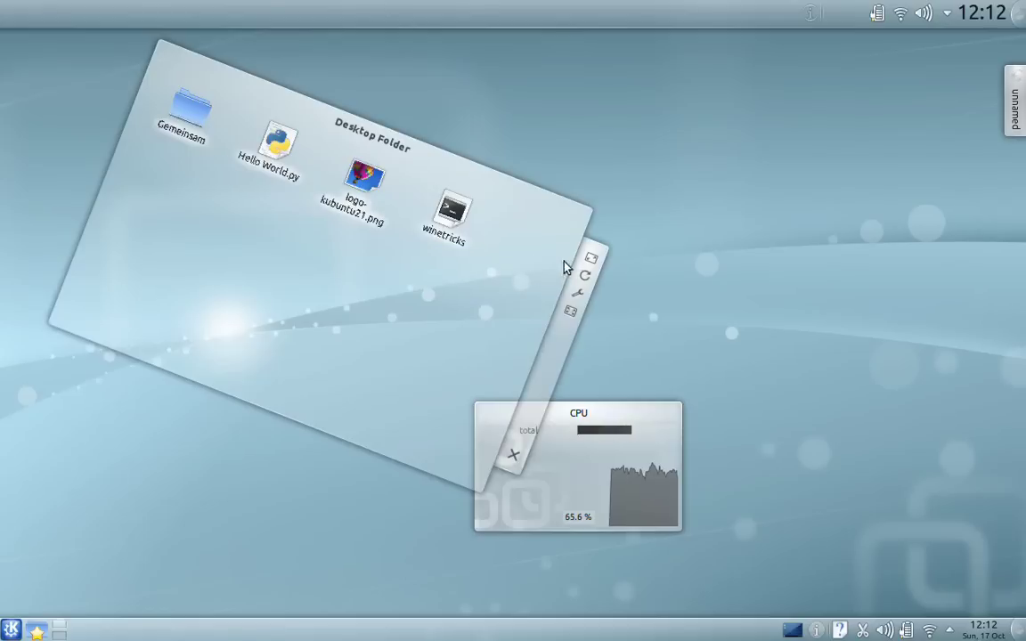